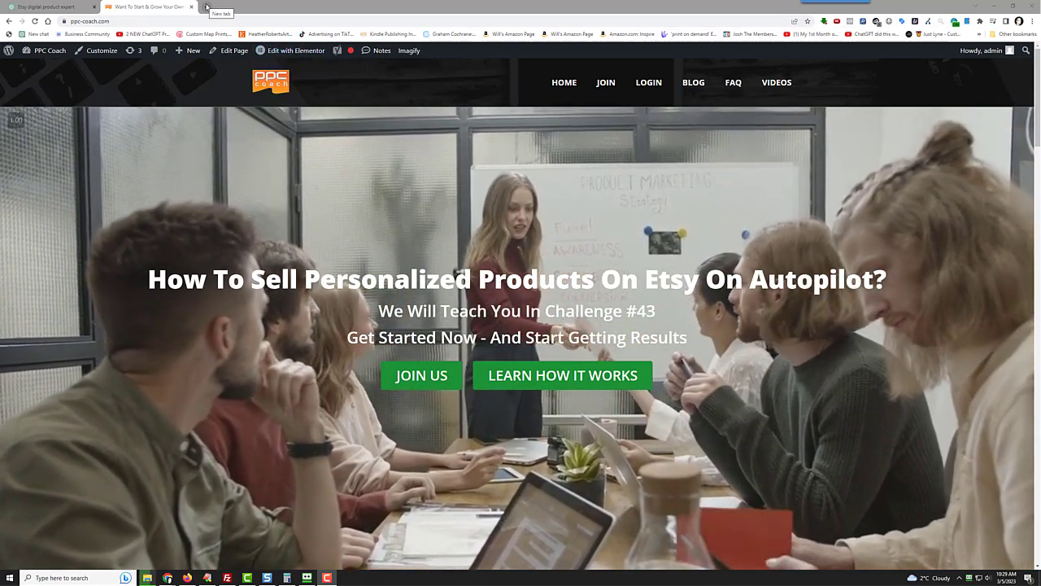
# Open Google Ads in a new browser tab and open Keyword Planner for the PPC Coach II account
pyautogui.click(205, 6)
pyautogui.click(360, 334)
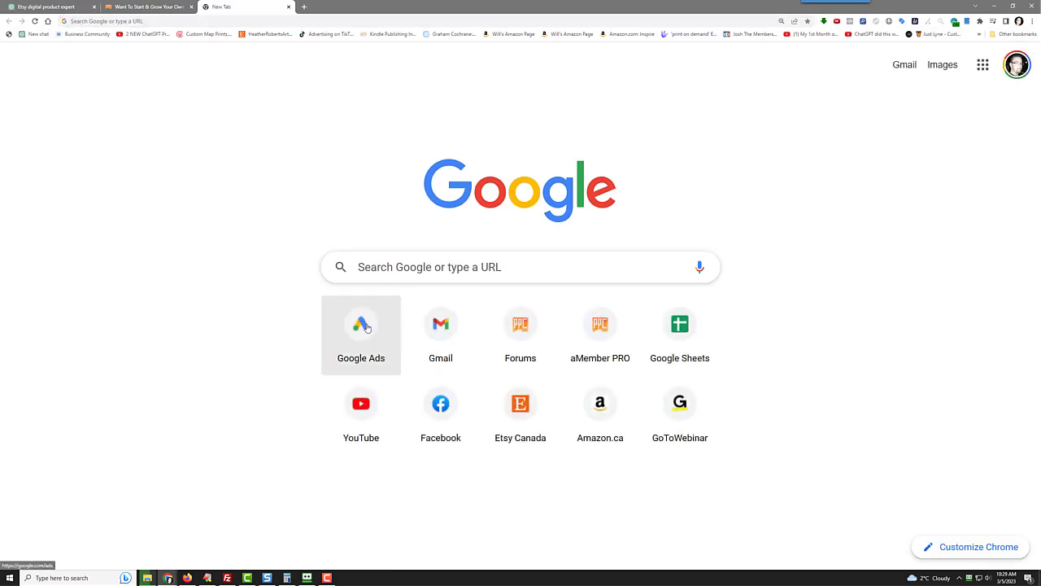
pyautogui.click(928, 82)
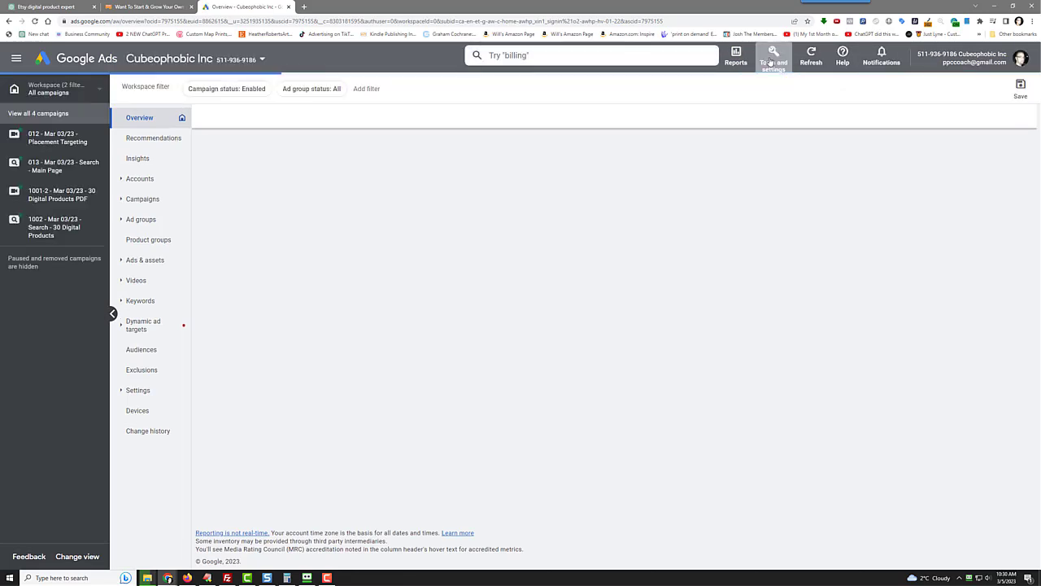
pyautogui.click(771, 62)
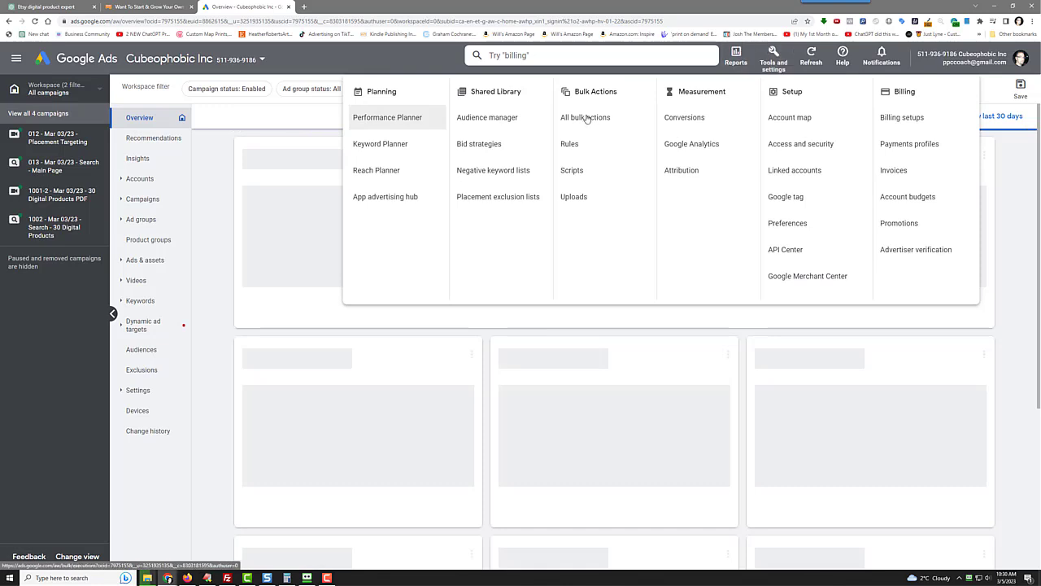
pyautogui.click(389, 146)
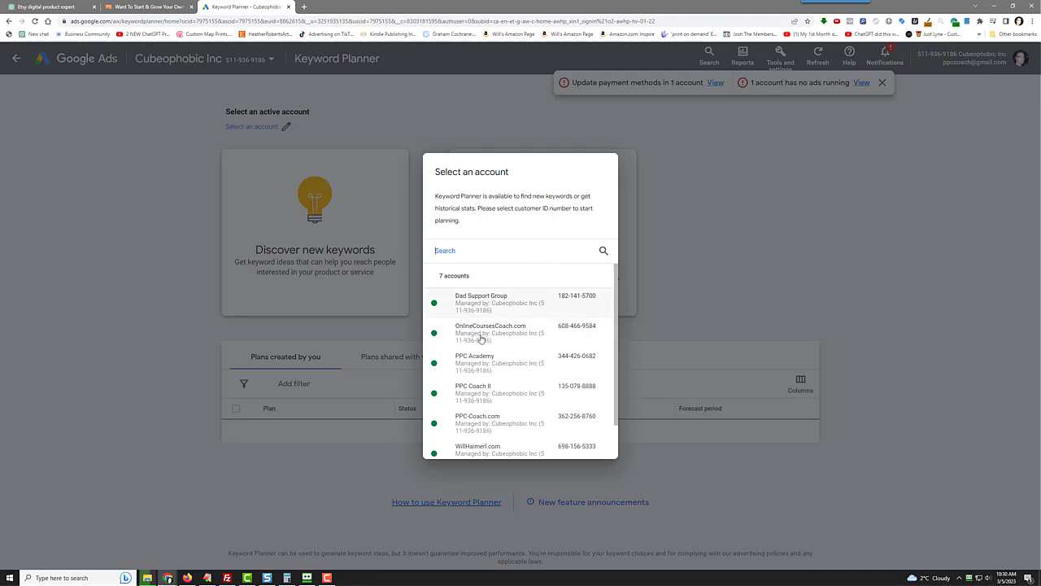
pyautogui.click(472, 389)
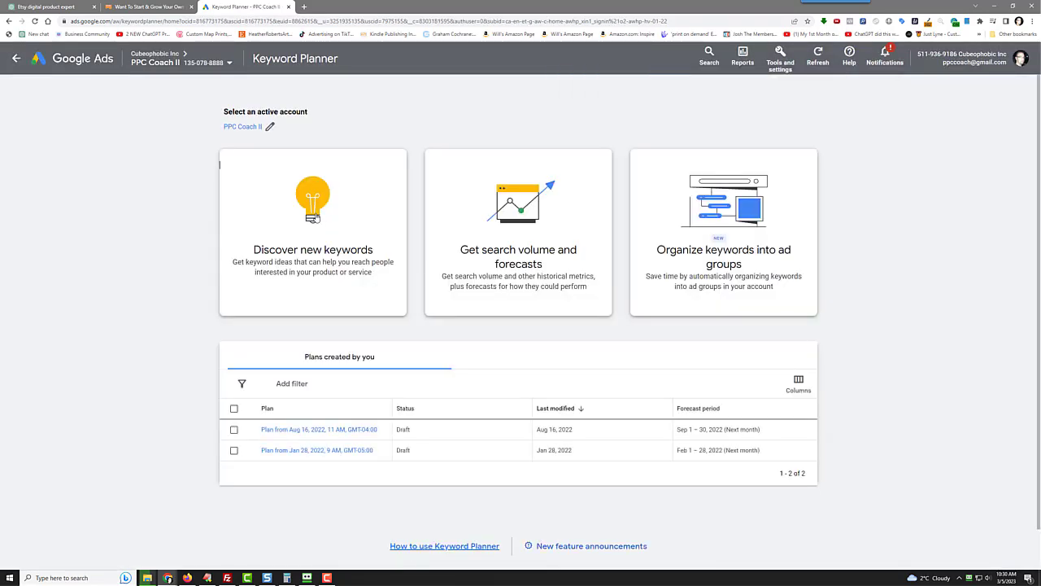
# Start discovering new keywords and remove Canada from the targeted locations so that all locations are covered
pyautogui.click(314, 217)
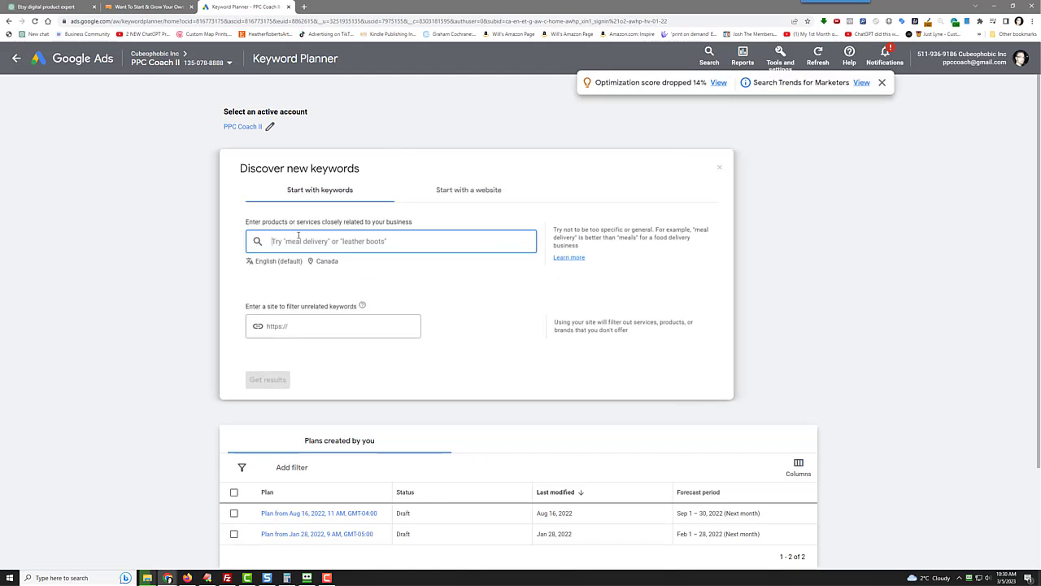
pyautogui.click(327, 261)
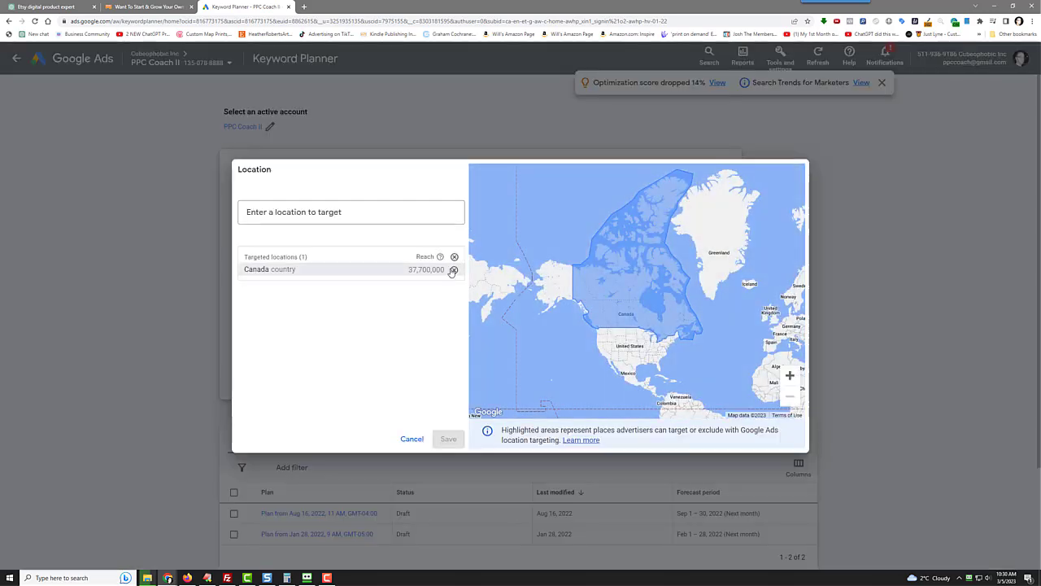
pyautogui.click(454, 270)
pyautogui.click(447, 438)
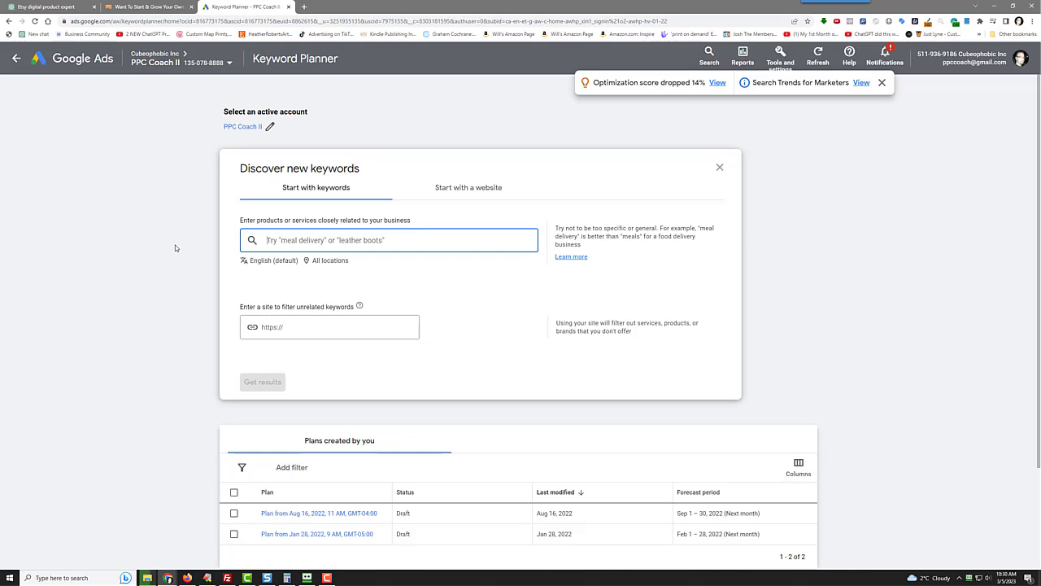
# Get keyword ideas for "how to sell etsy digital products"
pyautogui.write('how to sell etsy digital products')
pyautogui.press('Return')
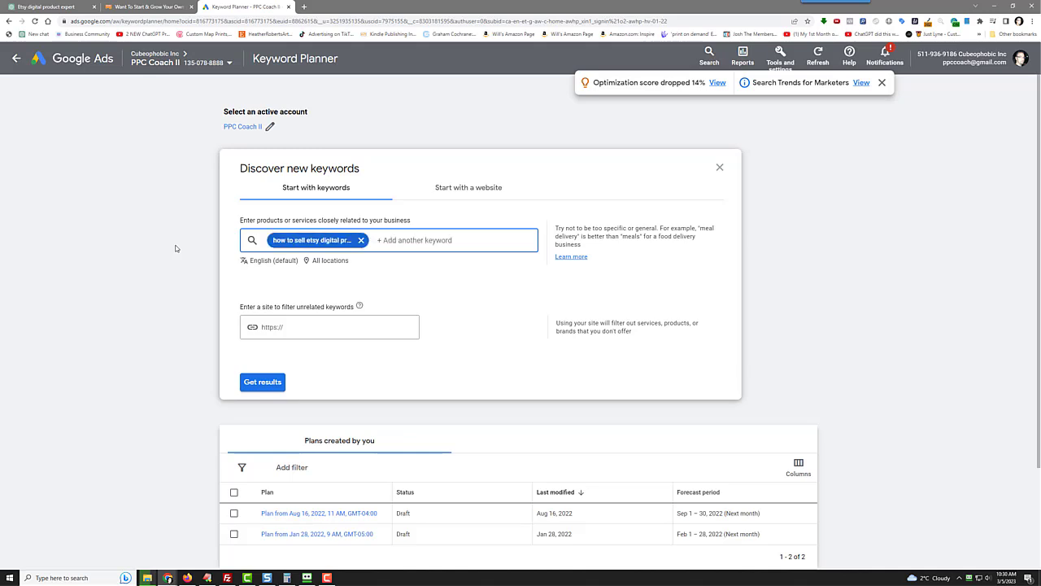
pyautogui.click(268, 385)
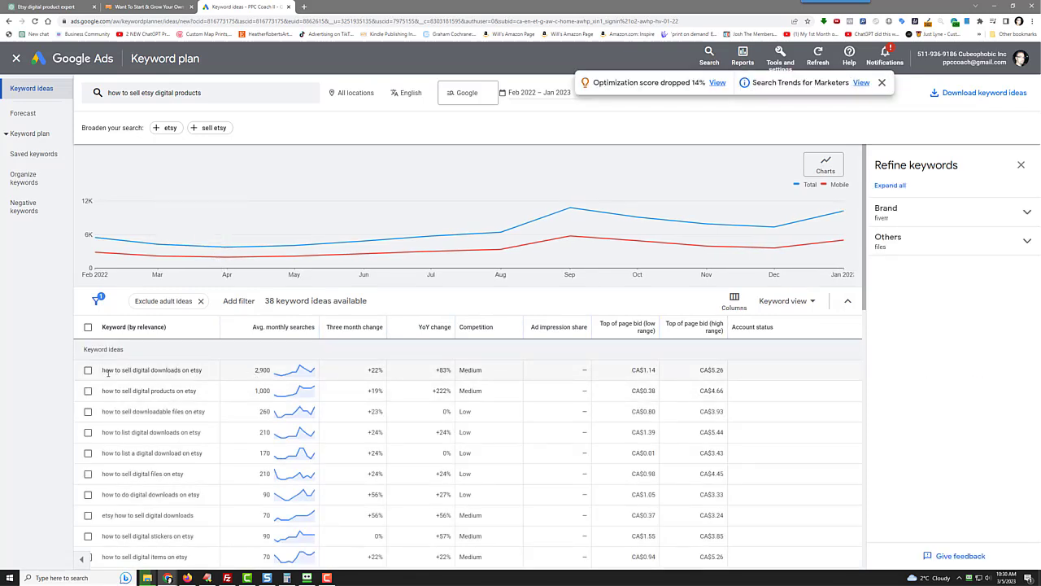
# Copy the keyword idea "how to sell digital downloads on etsy" from the results
pyautogui.moveTo(102, 371); pyautogui.dragTo(203, 373)
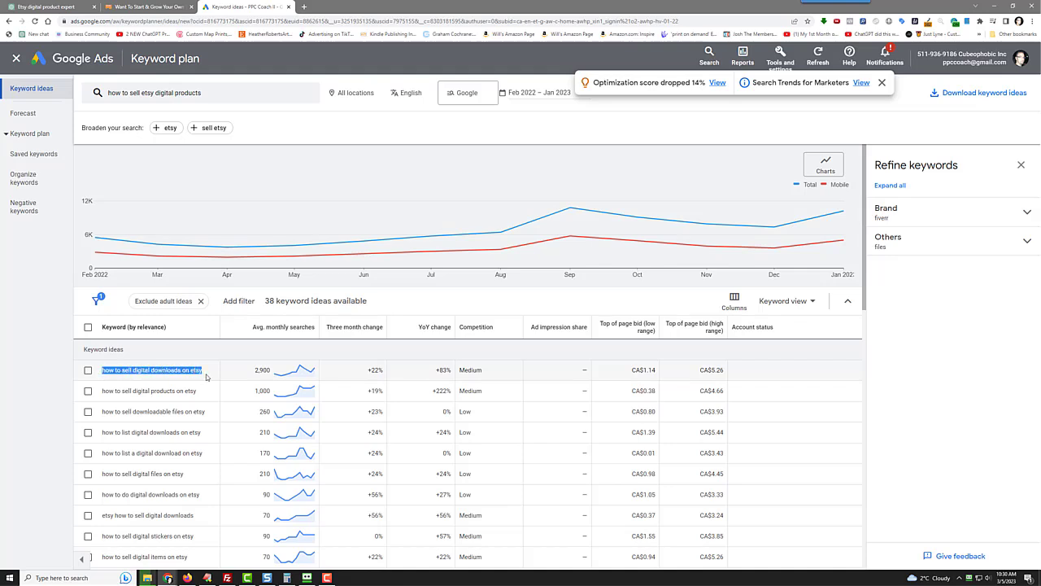
pyautogui.rightClick(194, 373)
pyautogui.click(212, 379)
# Open the PPC Coach blog post "How To Make Money on Etsy in 2023 Without Inventory" and review its layout from introduction to tags
pyautogui.click(140, 4)
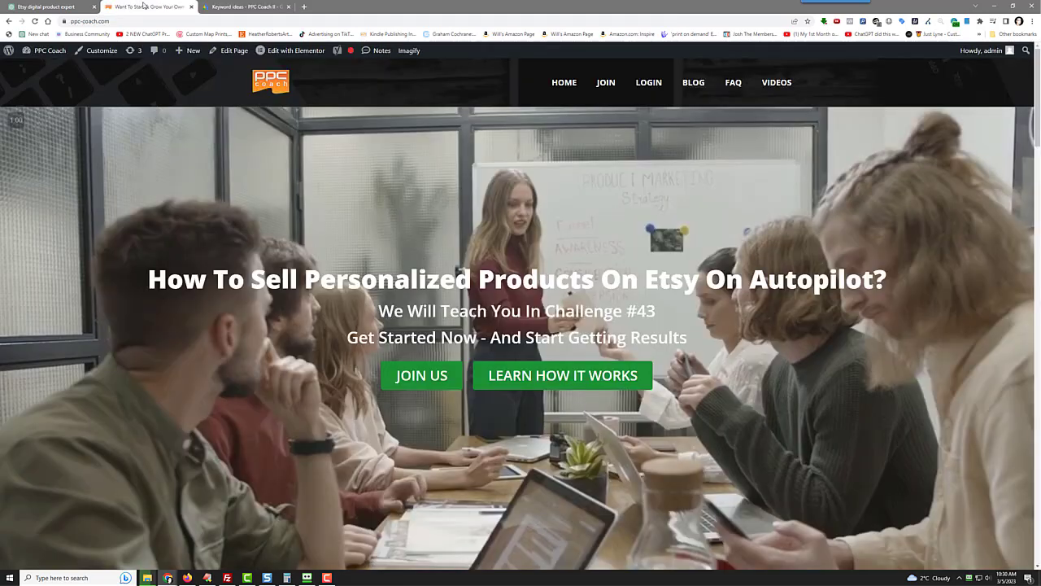
pyautogui.click(599, 96)
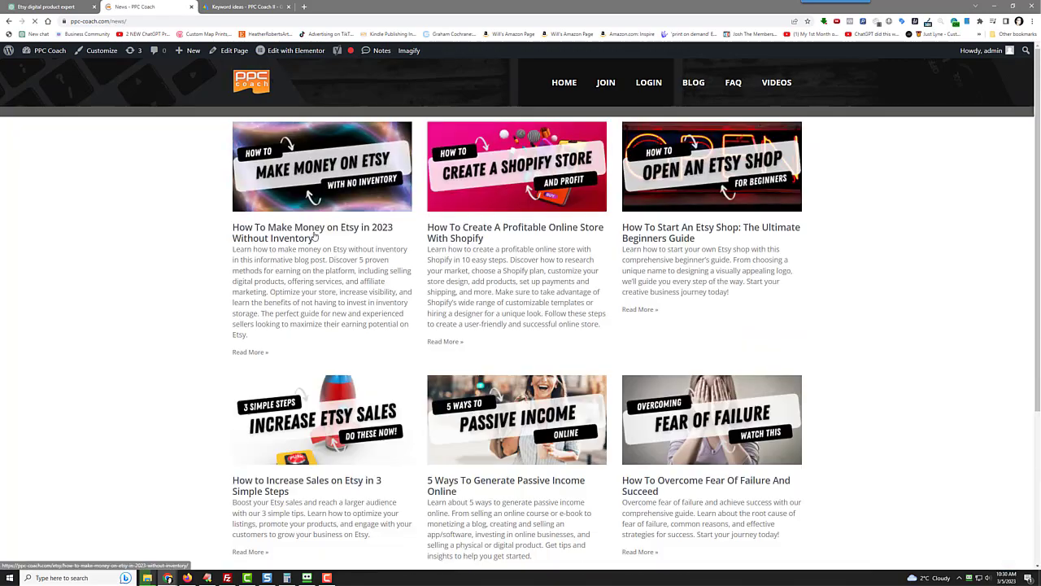
pyautogui.click(333, 166)
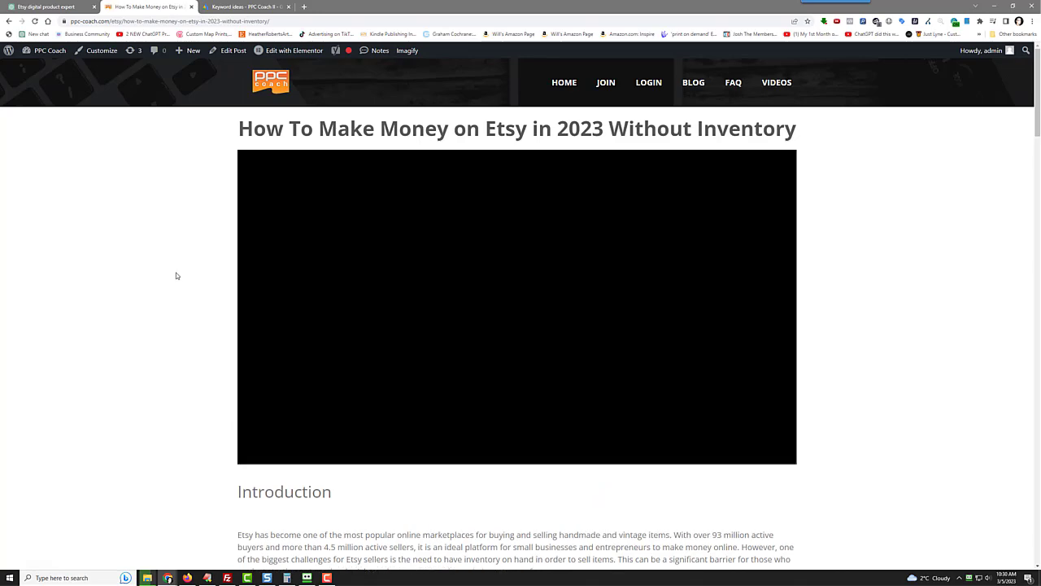
pyautogui.scroll(-1, 170, 285)
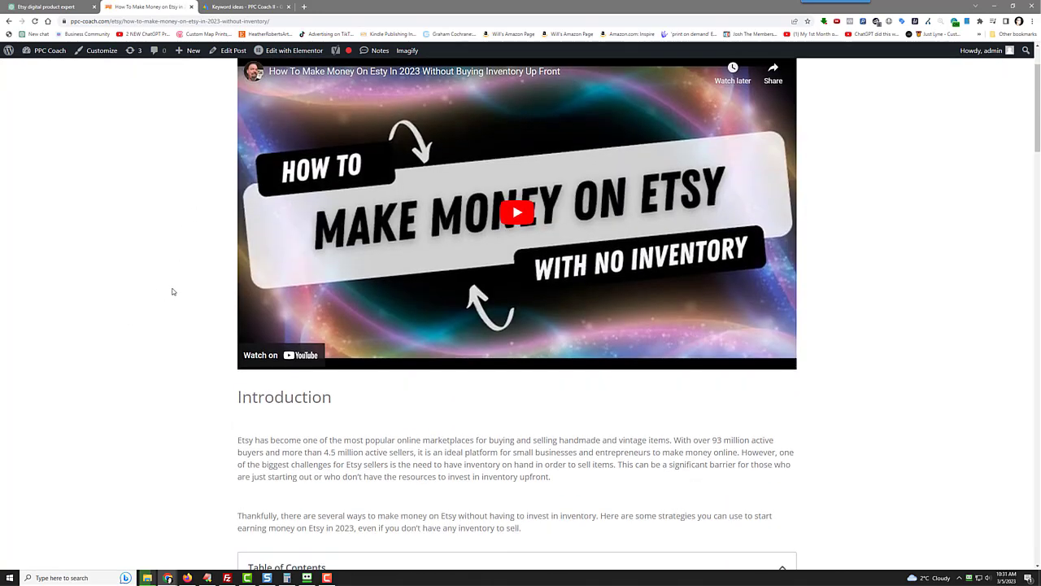
pyautogui.scroll(-2, 178, 321)
pyautogui.scroll(-5, 204, 293)
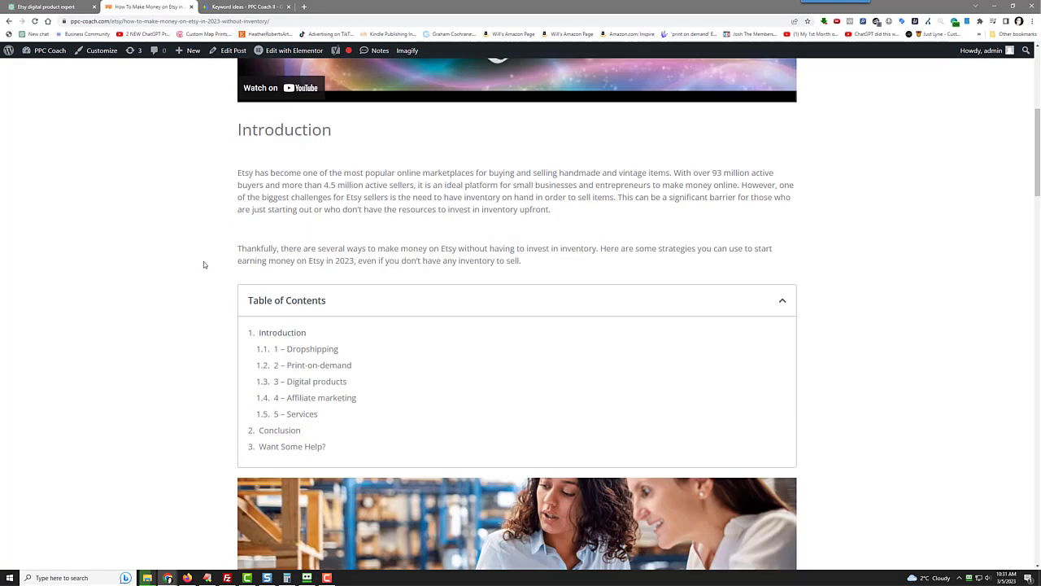
pyautogui.scroll(-1, 213, 350)
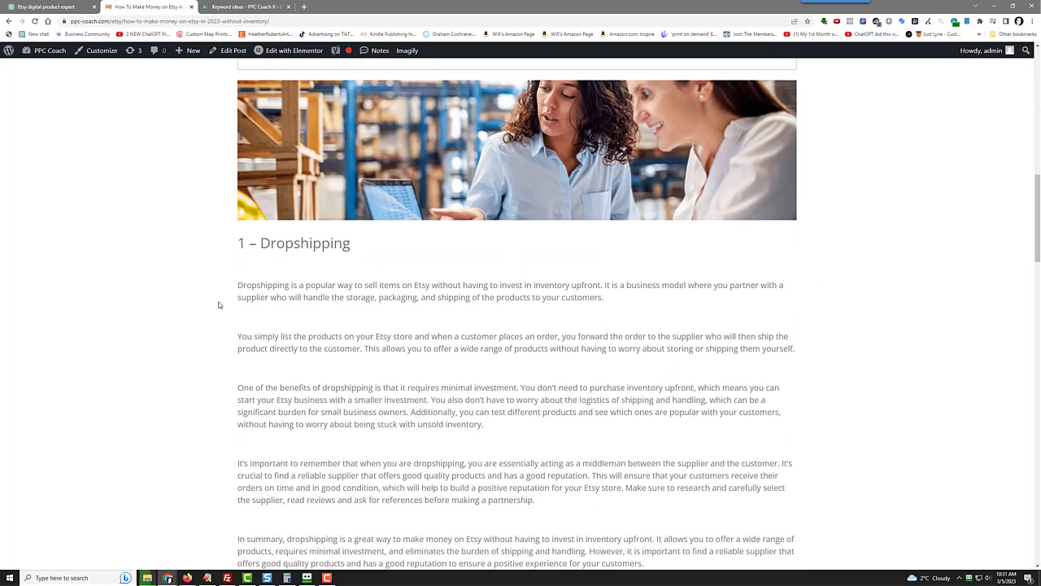
pyautogui.scroll(-9, 260, 268)
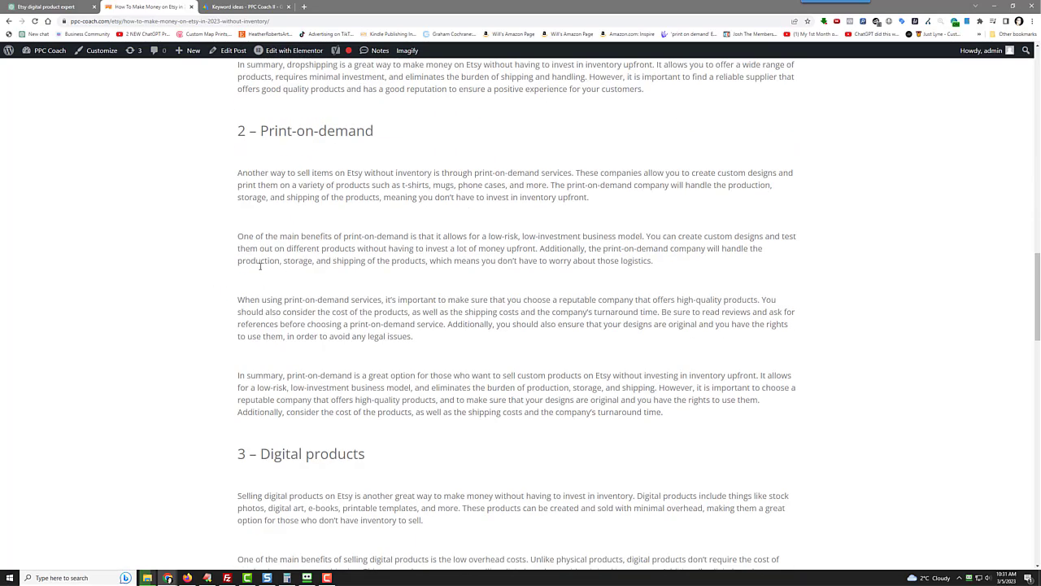
pyautogui.scroll(-12, 260, 267)
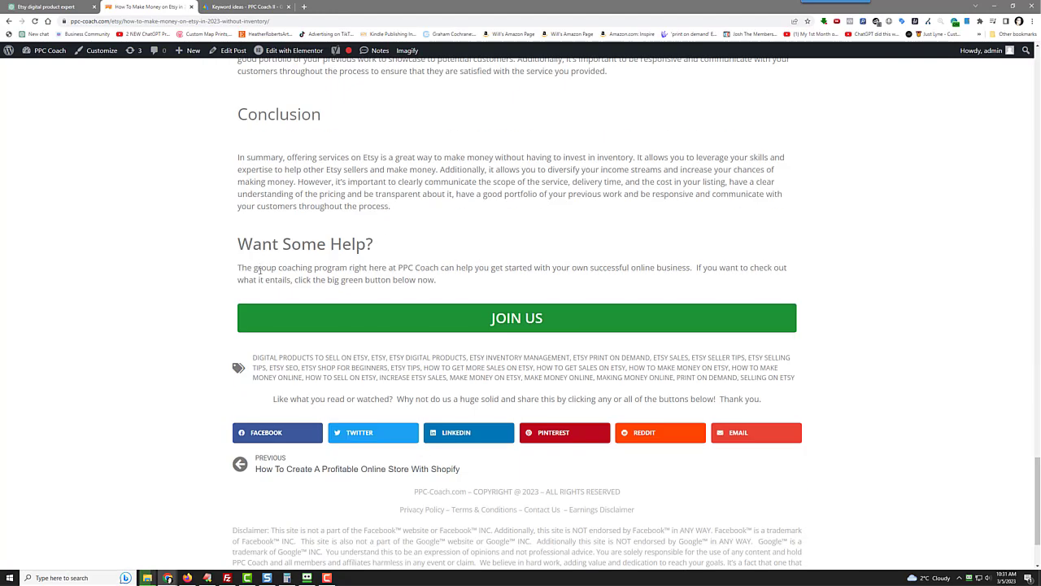
pyautogui.scroll(15, 134, 316)
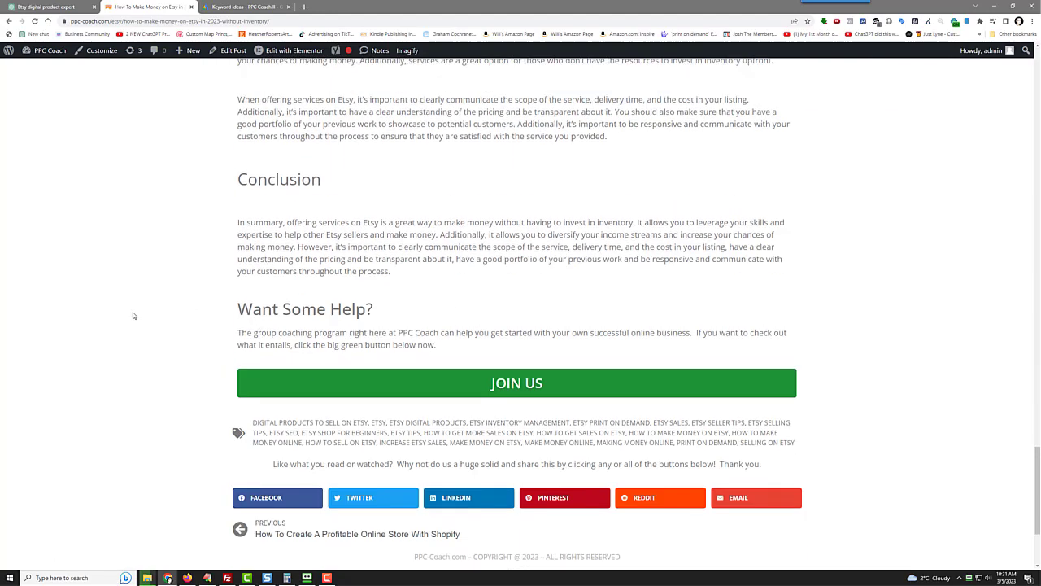
pyautogui.scroll(10, 133, 316)
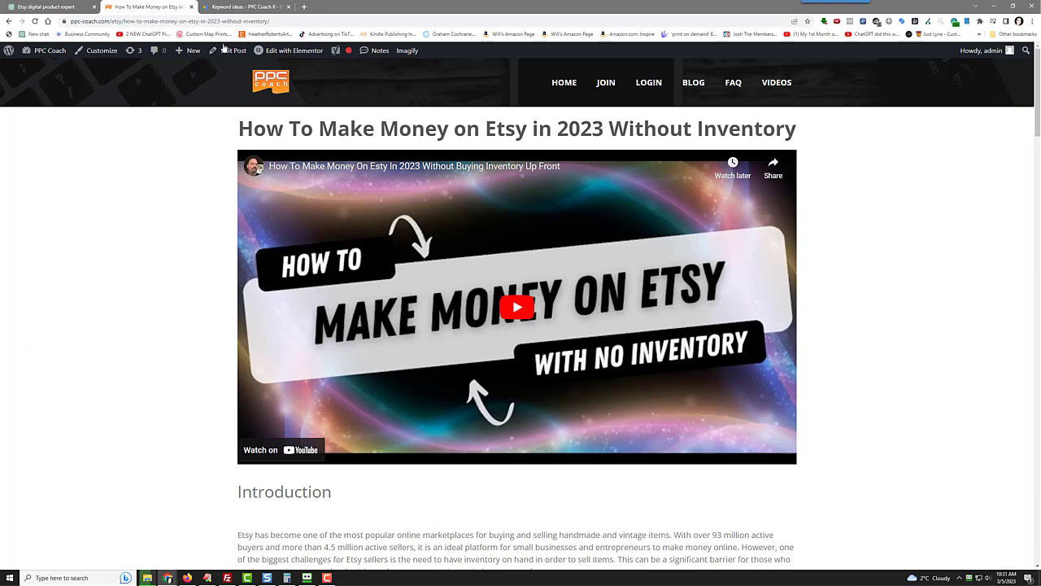
# Recopy the top keyword idea and begin a ChatGPT prompt: "write a blog post include as internal links using markdown hyperlink keywords as the ahref"
pyautogui.click(244, 7)
pyautogui.rightClick(144, 376)
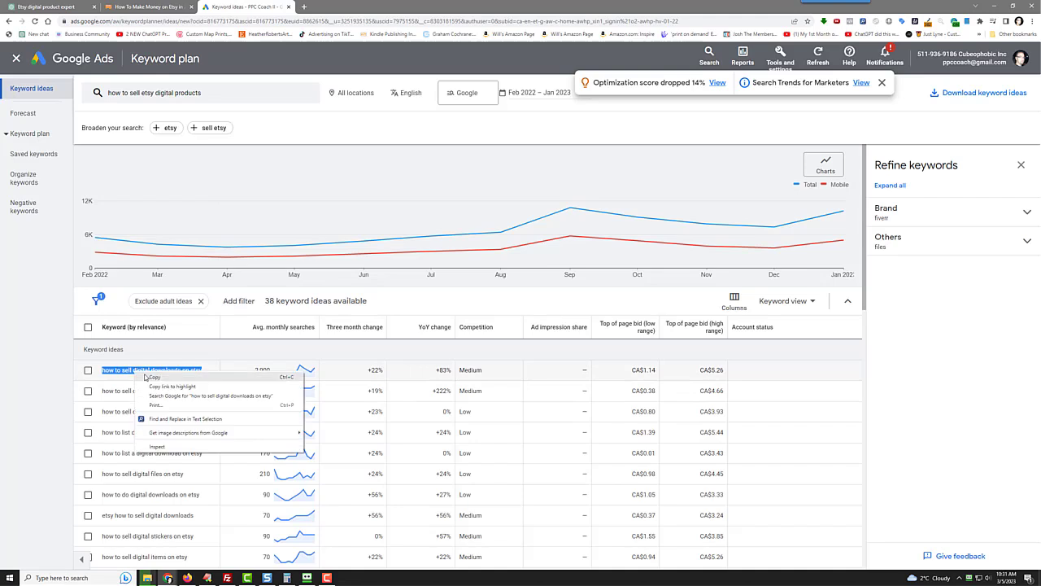
pyautogui.click(40, 6)
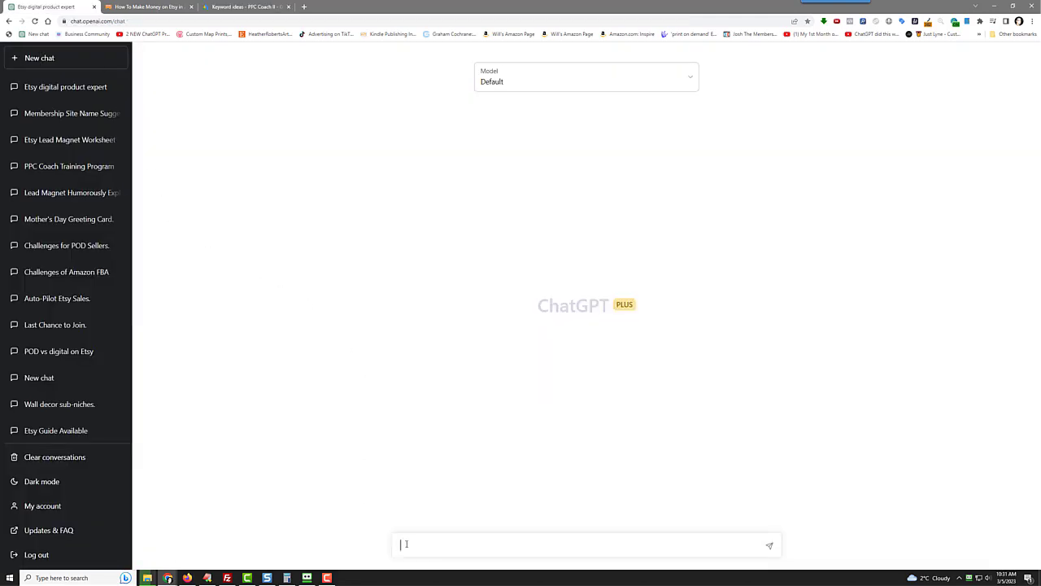
pyautogui.write('write a blog post include as internal links using mark')
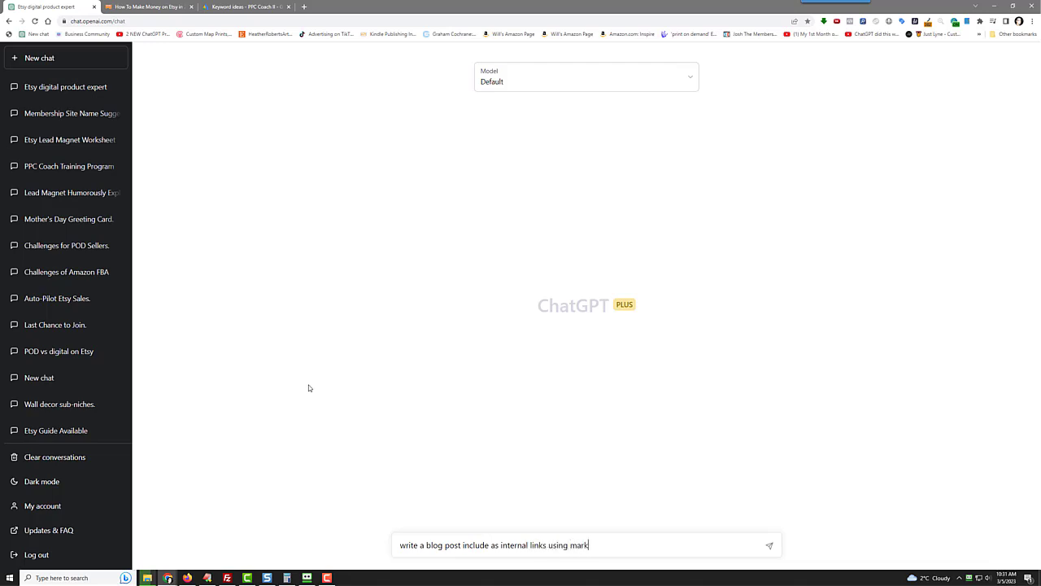
pyautogui.write('down hyperlinnk ')
pyautogui.write('kewy')
pyautogui.press('BackSpace')
pyautogui.press('BackSpace')
pyautogui.press('BackSpace')
pyautogui.write('k keywords as the ahref')
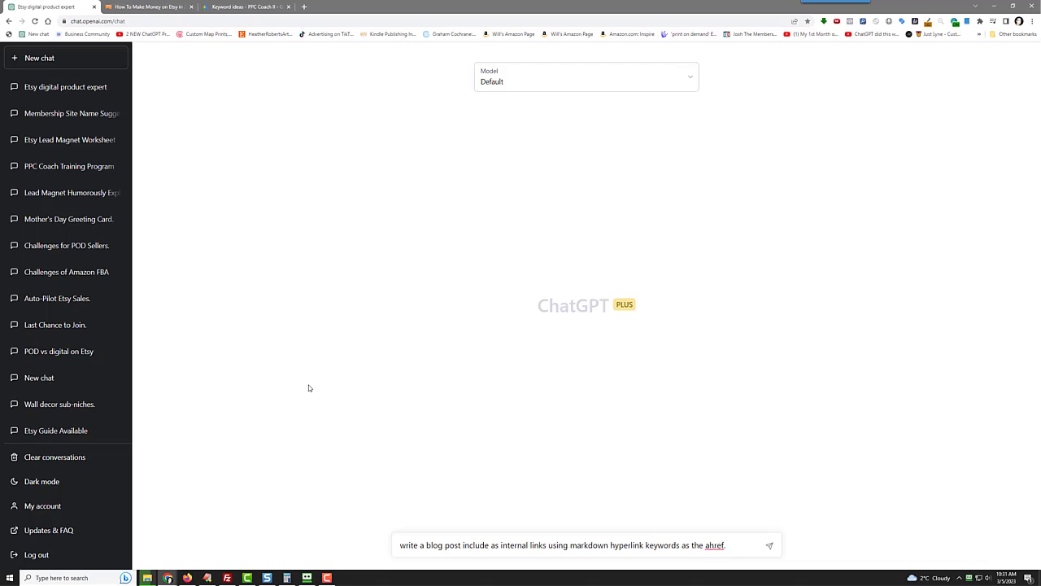
# Continue the prompt with "There should be at least 3 internal links. Use keyword rich anchor text. The article is" and an opening quotation mark
pyautogui.write('.  There shou')
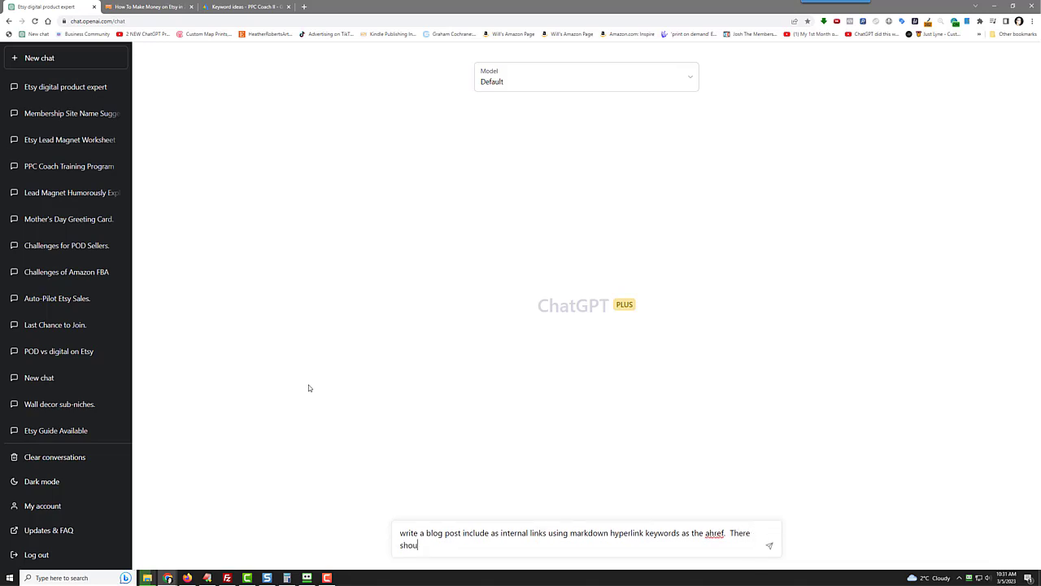
pyautogui.write('ld be at least 3 internal links.  Use key')
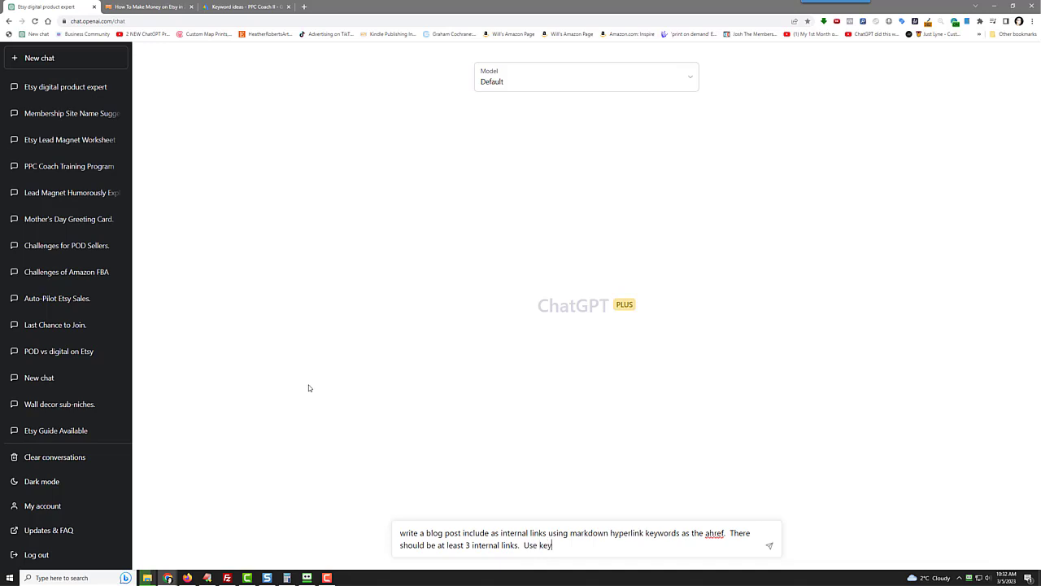
pyautogui.write('word rich and')
pyautogui.write('her')
pyautogui.write('r text')
pyautogui.write('.  The article is')
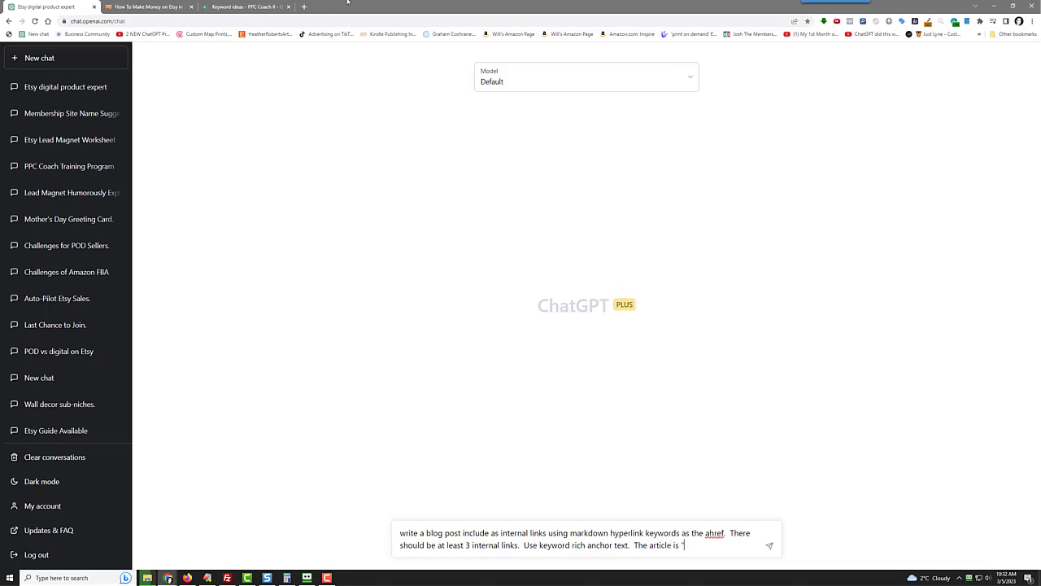
# Copy "how to sell digital downloads on etsy" from Keyword Planner and paste it into the ChatGPT prompt as the quoted article topic
pyautogui.click(228, 6)
pyautogui.rightClick(178, 369)
pyautogui.click(199, 376)
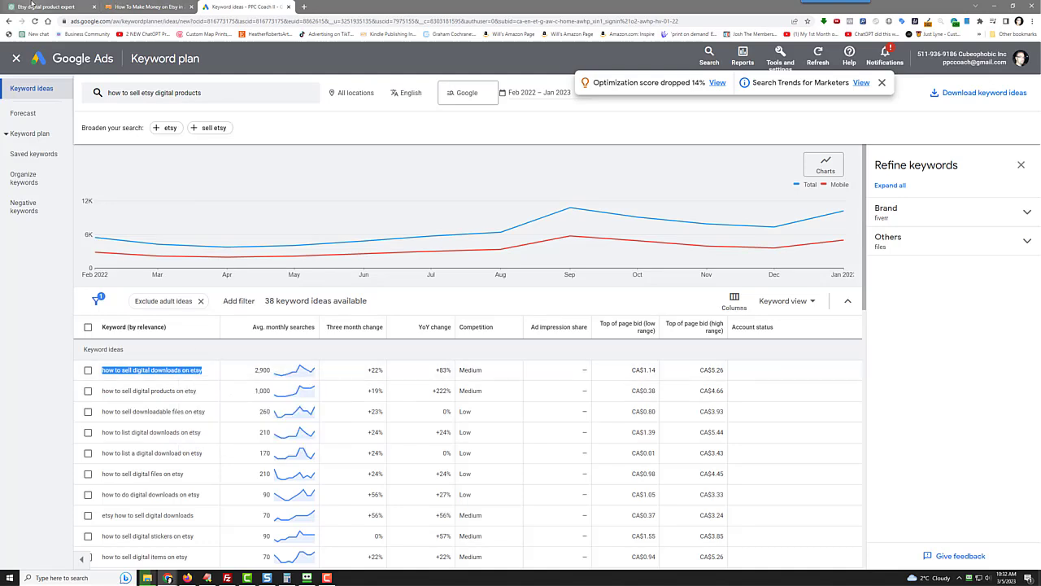
pyautogui.click(49, 7)
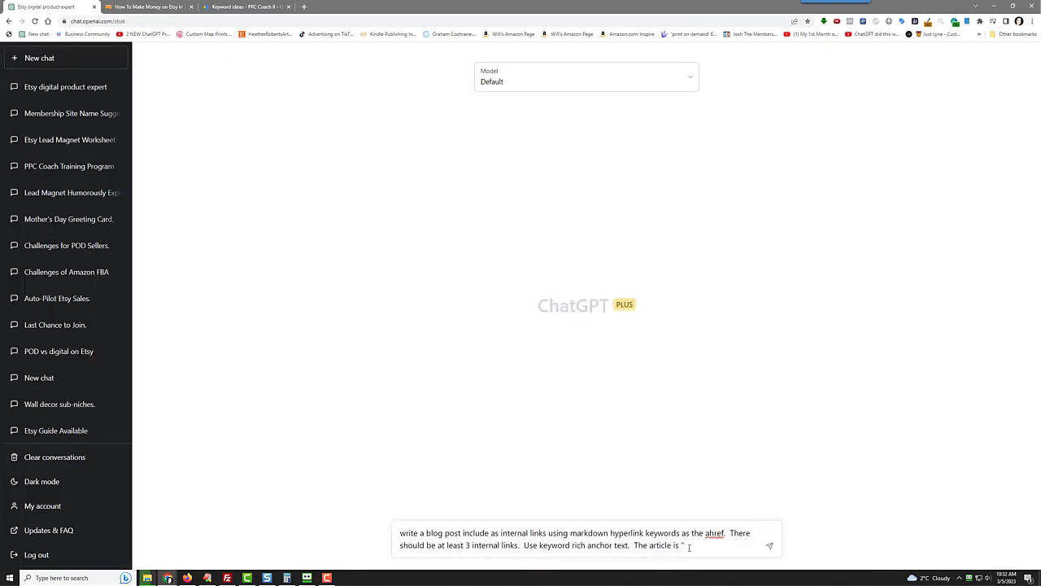
pyautogui.hotkey('ctrl', 'v')
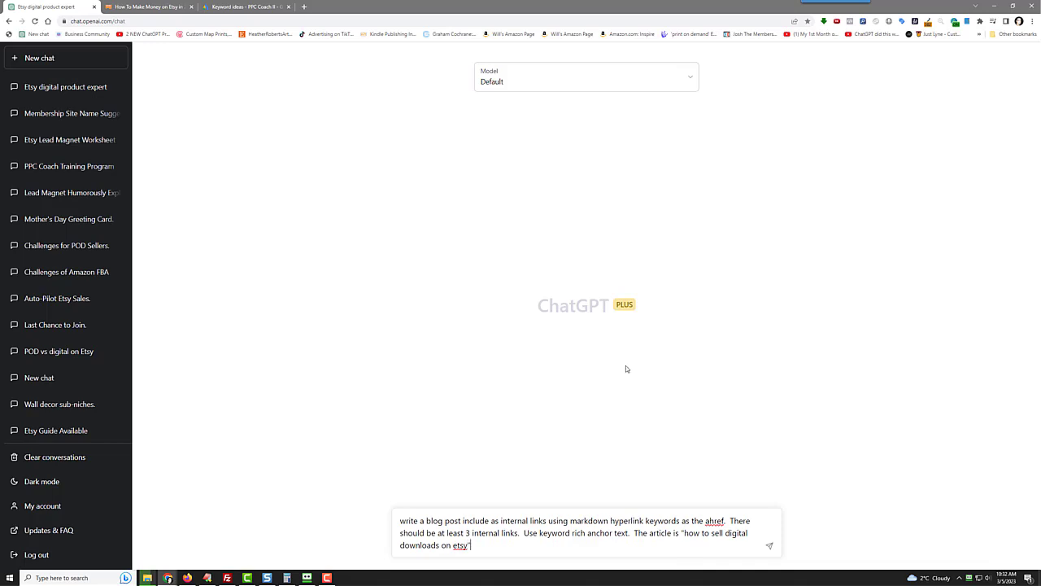
# Add "You can write about the following types of digital products: svg files, (easy to create and sell with lots of top selling shops on Etsy offering them)"
pyautogui.write('You can write about the following types of digital products:')
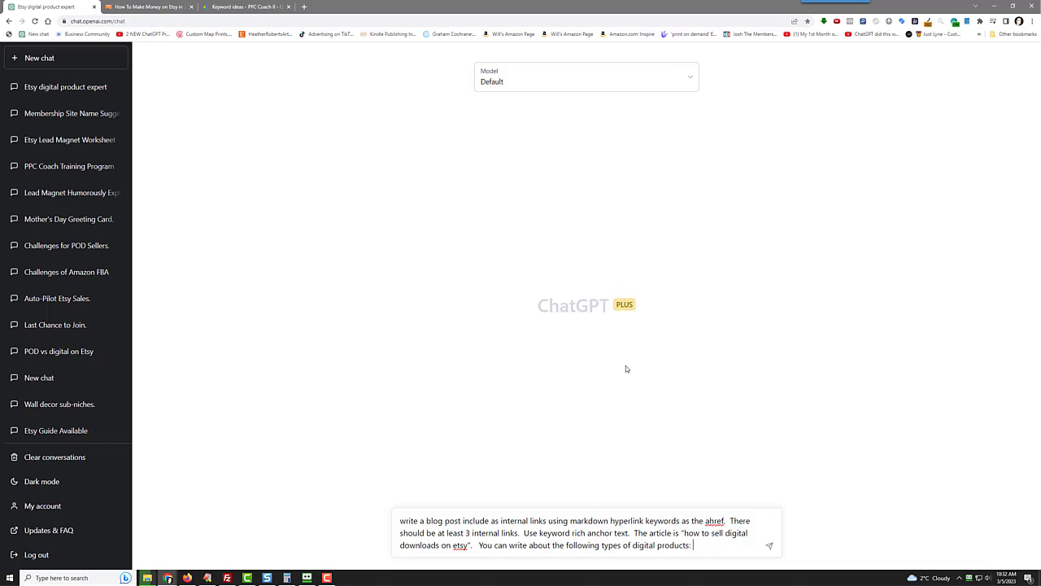
pyautogui.write('svg files, (easy to cr')
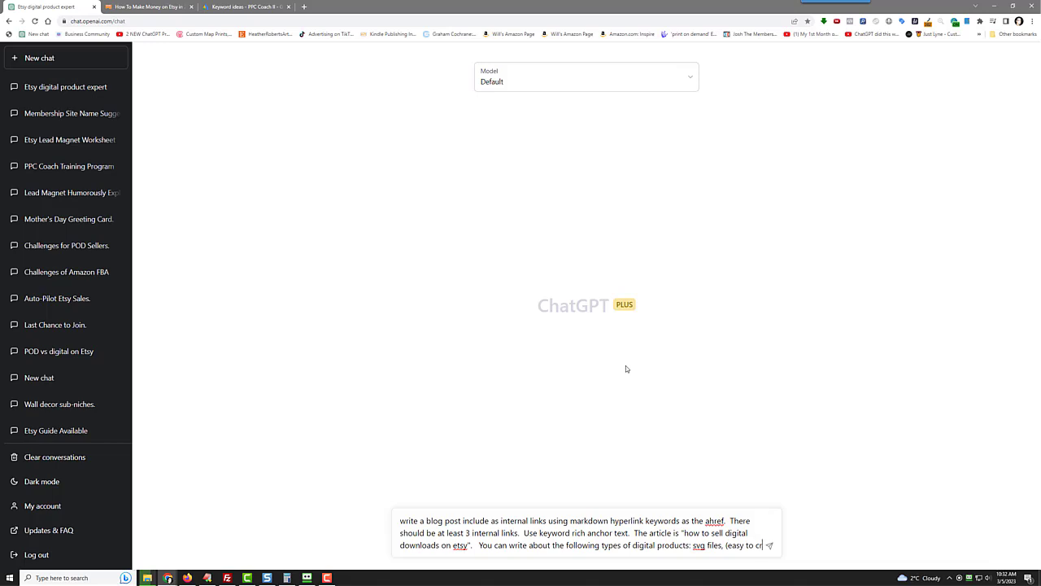
pyautogui.write('eate and sell with lot')
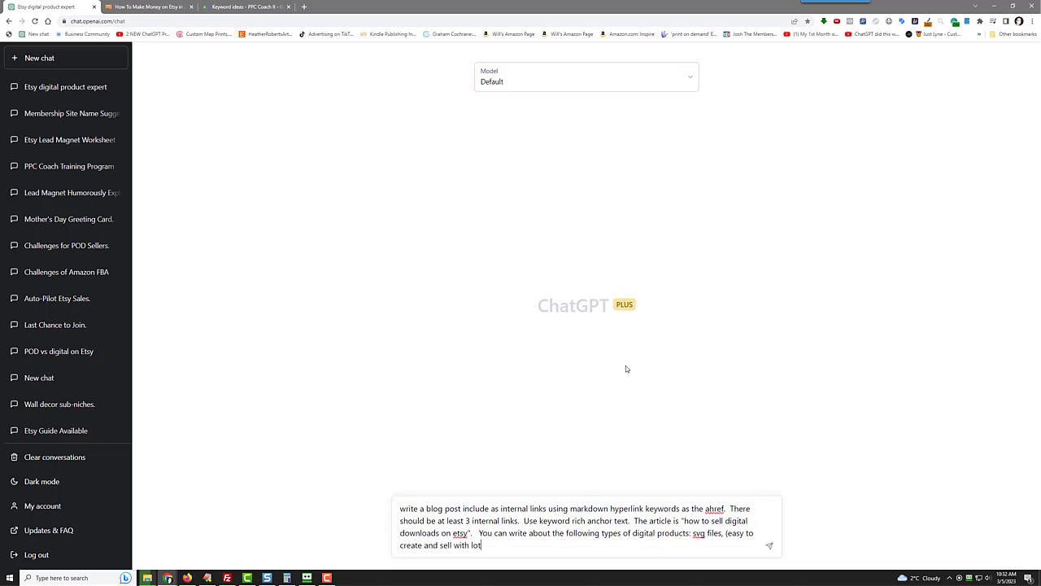
pyautogui.write('s of top seller ing shops')
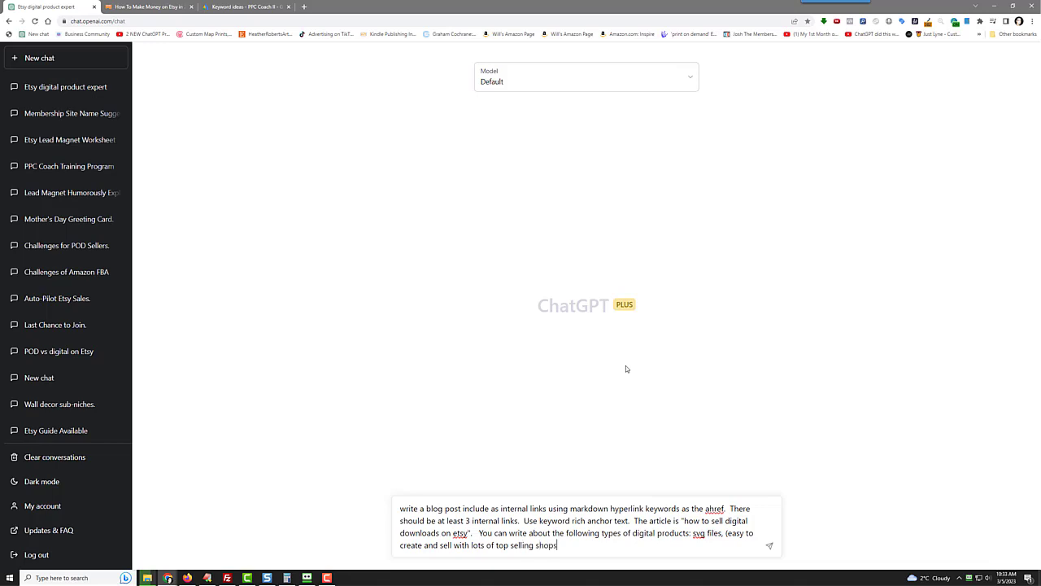
pyautogui.write(' on Etsy offering them.')
# Extend the product list in the prompt with "greeting cards, (people can download and print them on their own computers)"
pyautogui.write('greeting cards')
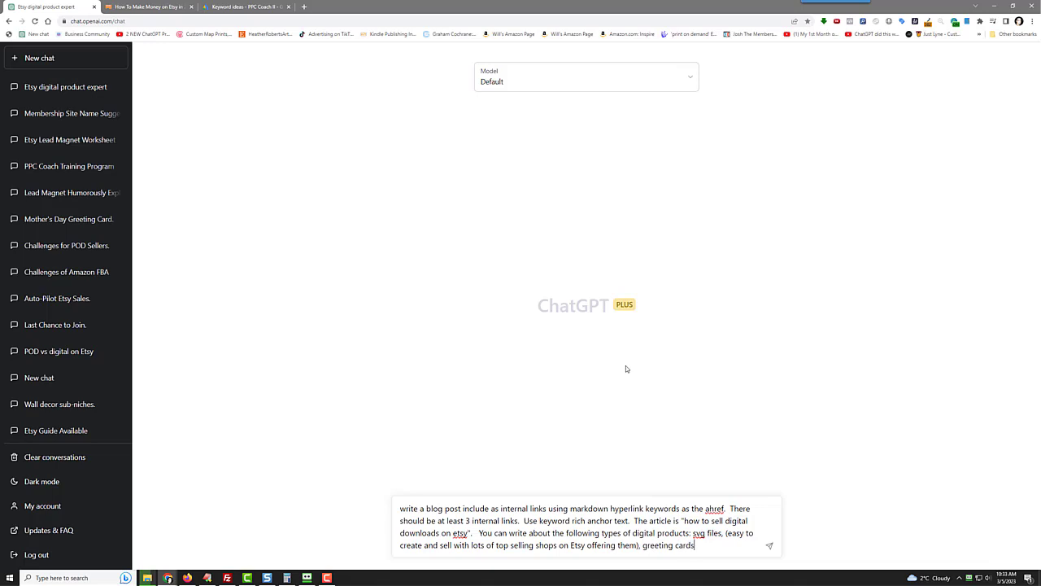
pyautogui.write('eopl')
pyautogui.write('e can download and print them')
pyautogui.write(' on their own comuter')
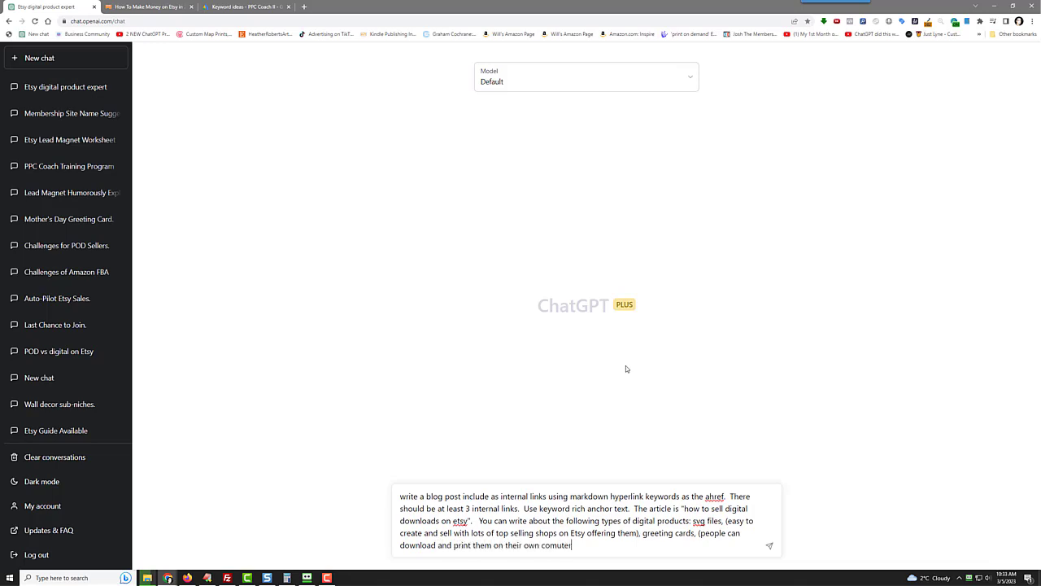
pyautogui.press('BackSpace')
pyautogui.write('puters')
# Add "wall decor, (posters people can download and print to hang on their walls)." to the prompt's product list
pyautogui.write('cor')
pyautogui.write(', (posters people can ')
pyautogui.write('download and ')
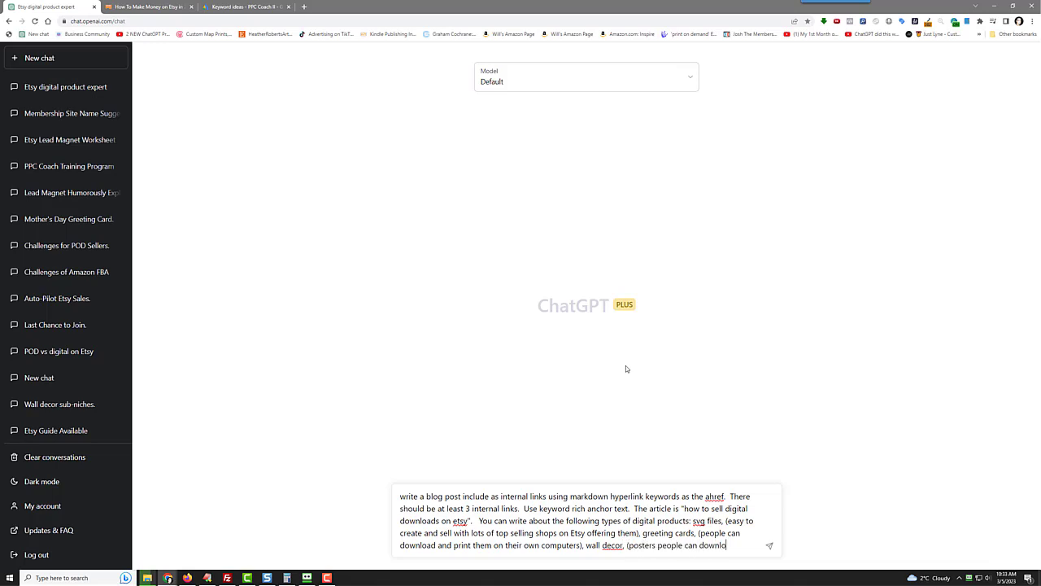
pyautogui.write('print')
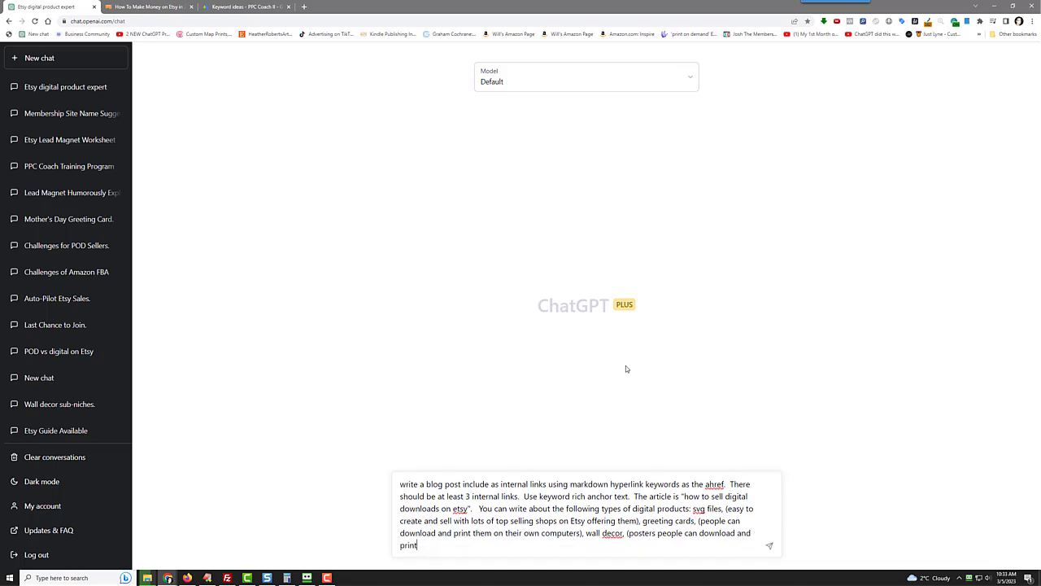
pyautogui.write(' to hang on their wa')
# Add "Here are some links to include in the article:", start a quoted line below a blank line, and switch to the PPC Coach post
pyautogui.write('Here are some links to include in the article')
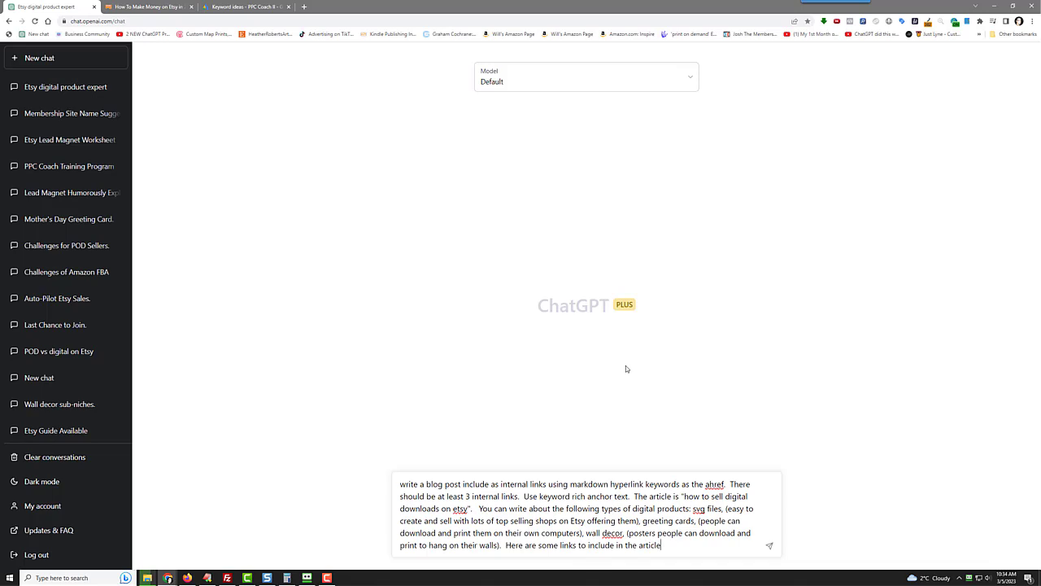
pyautogui.write(':')
pyautogui.hotkey('shift', 'Return')
pyautogui.hotkey('shift', 'Return')
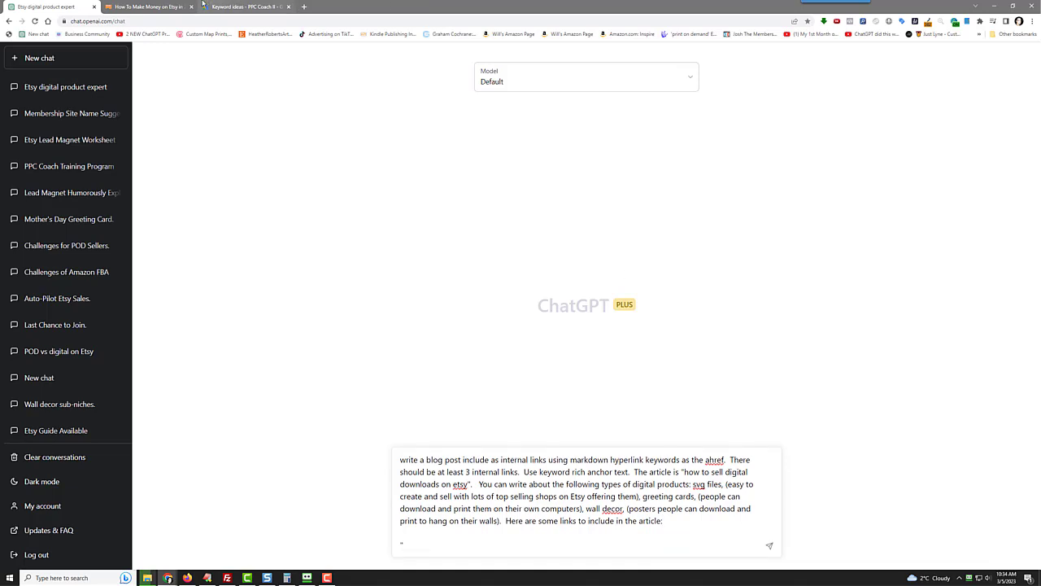
pyautogui.click(146, 6)
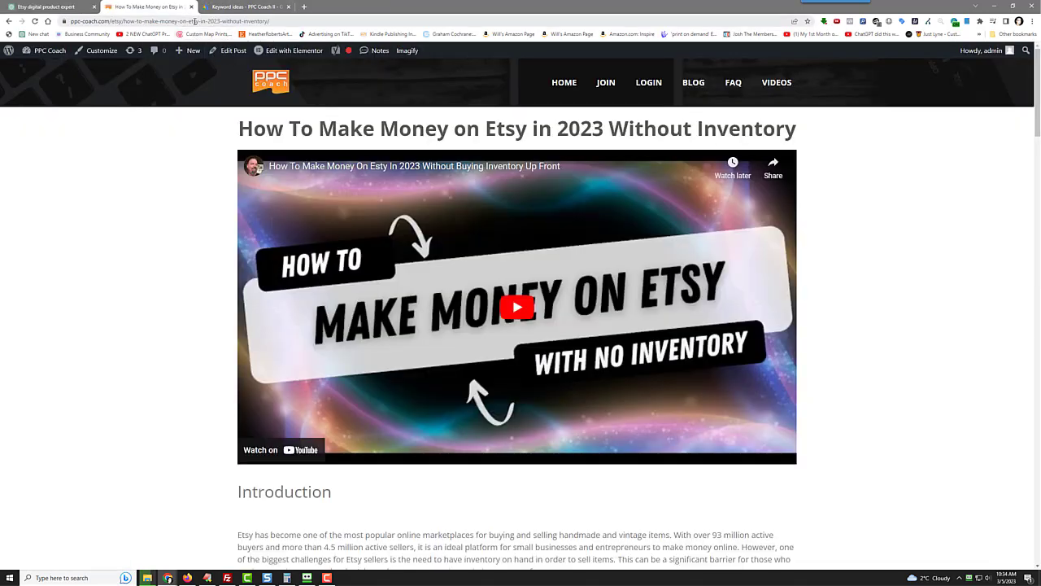
# Copy the web address of the open PPC Coach blog post
pyautogui.click(196, 21)
pyautogui.rightClick(197, 22)
pyautogui.click(216, 65)
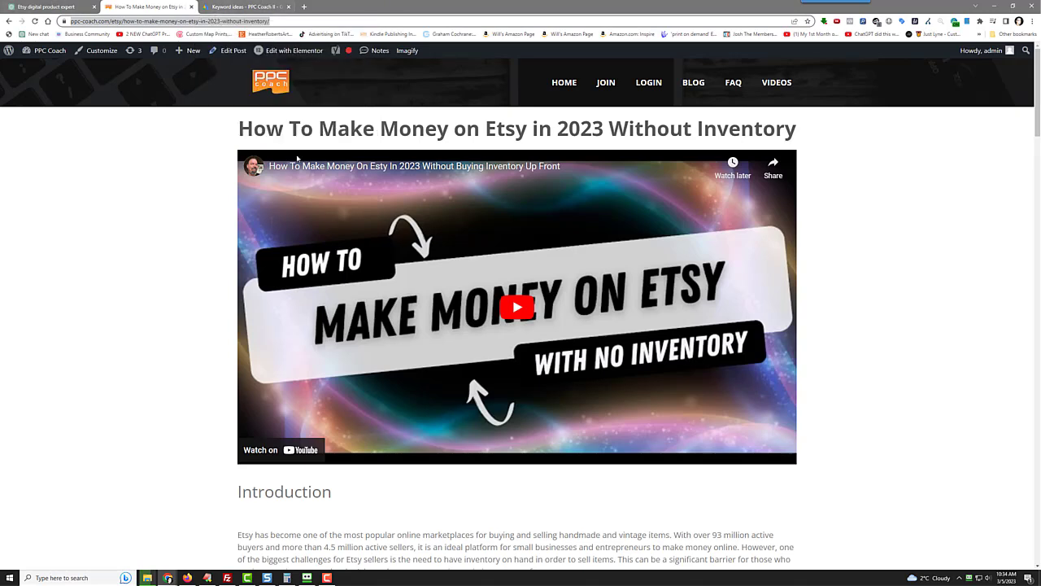
# Copy the link to "How To Start An Etsy Shop: The Ultimate Beginners Guide" from the blog listing and paste it as the prompt's first quoted link
pyautogui.click(693, 82)
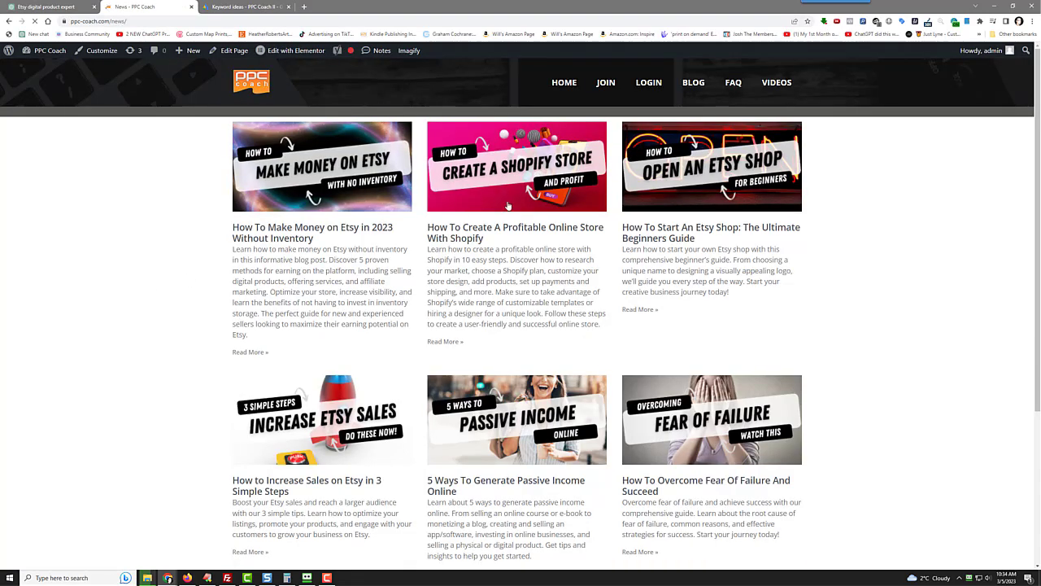
pyautogui.rightClick(685, 190)
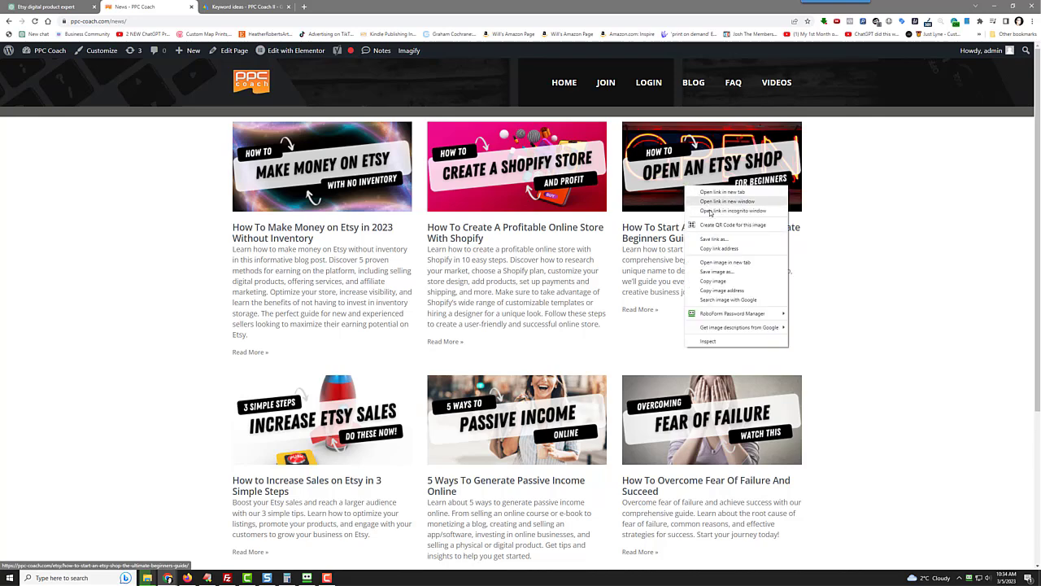
pyautogui.click(721, 249)
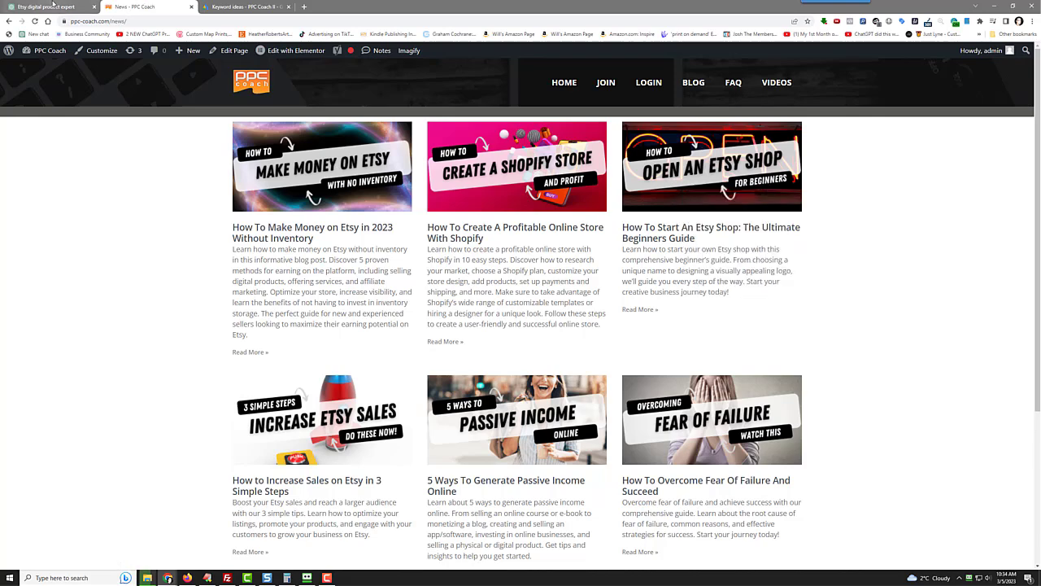
pyautogui.click(61, 8)
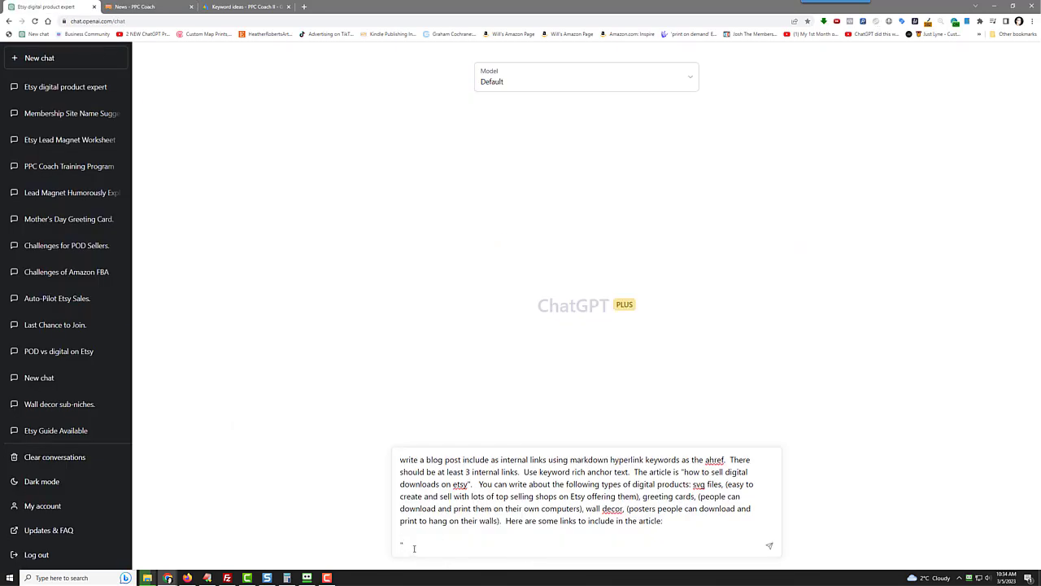
pyautogui.rightClick(414, 548)
pyautogui.click(458, 471)
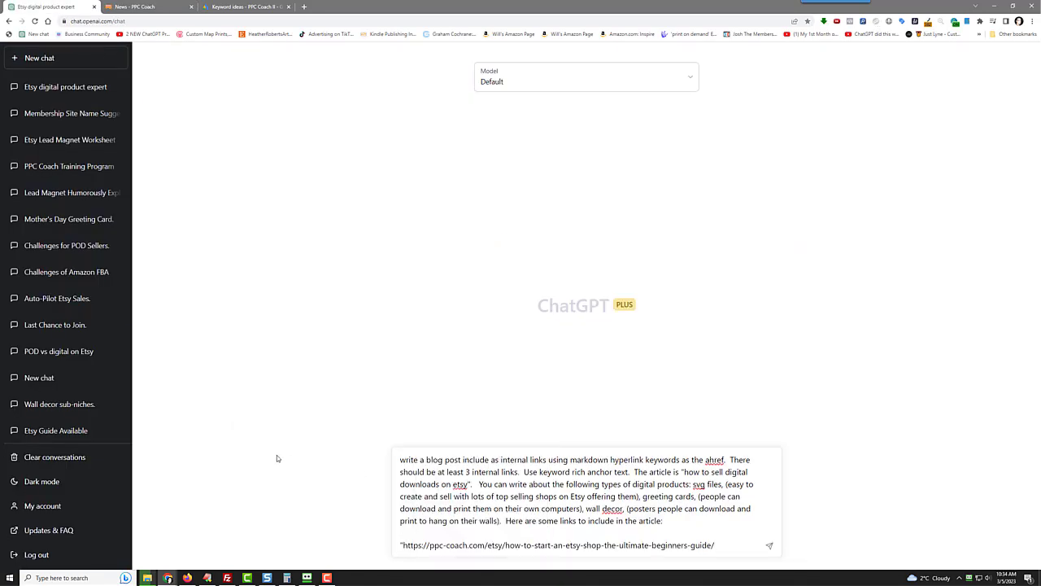
pyautogui.write('"')
pyautogui.hotkey('shift', 'Return')
pyautogui.hotkey('shift', 'Return')
pyautogui.write('"https://ppc-coach.com"')
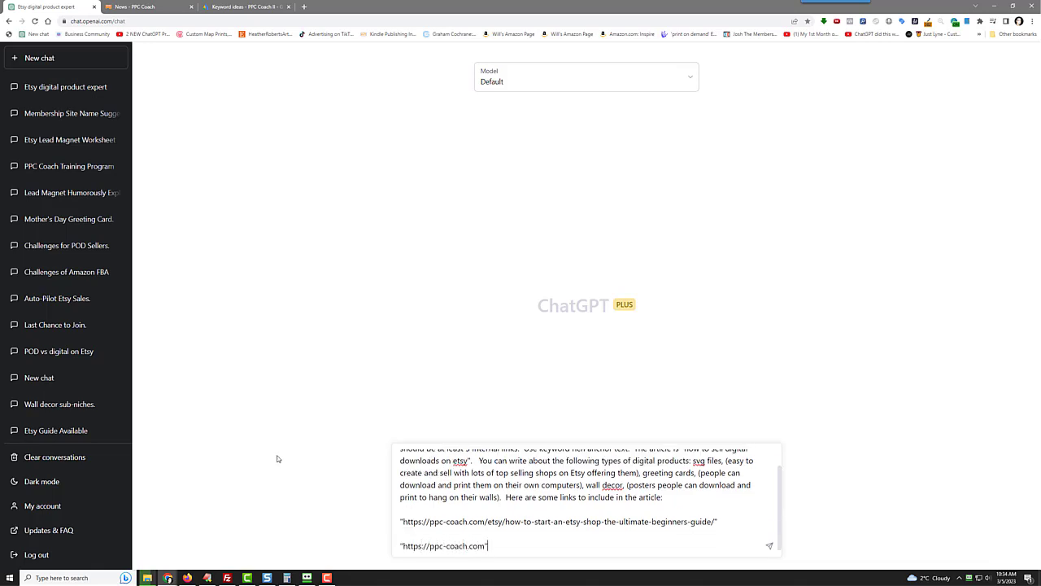
pyautogui.hotkey('shift', 'Return')
pyautogui.hotkey('shift', 'Return')
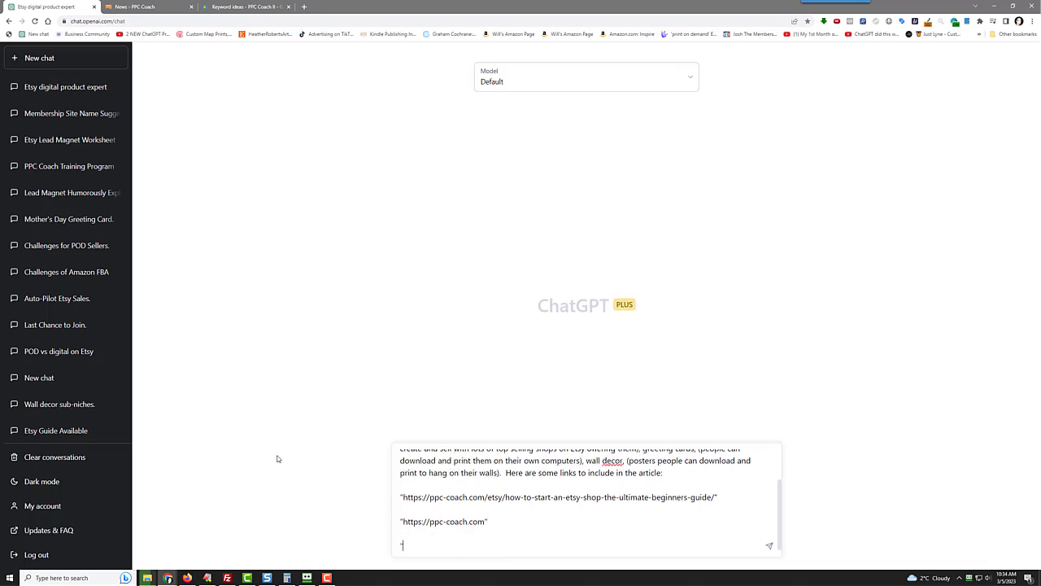
pyautogui.write('"')
# Return to the PPC Coach blog listing and open its second page of posts
pyautogui.click(134, 7)
pyautogui.scroll(-2, 364, 290)
pyautogui.scroll(-2, 365, 289)
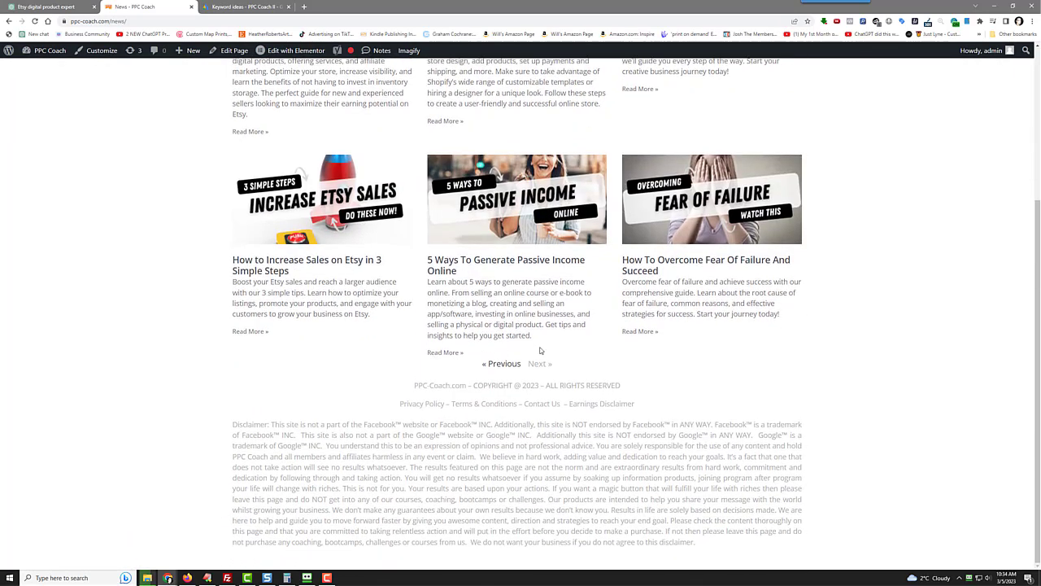
pyautogui.click(539, 363)
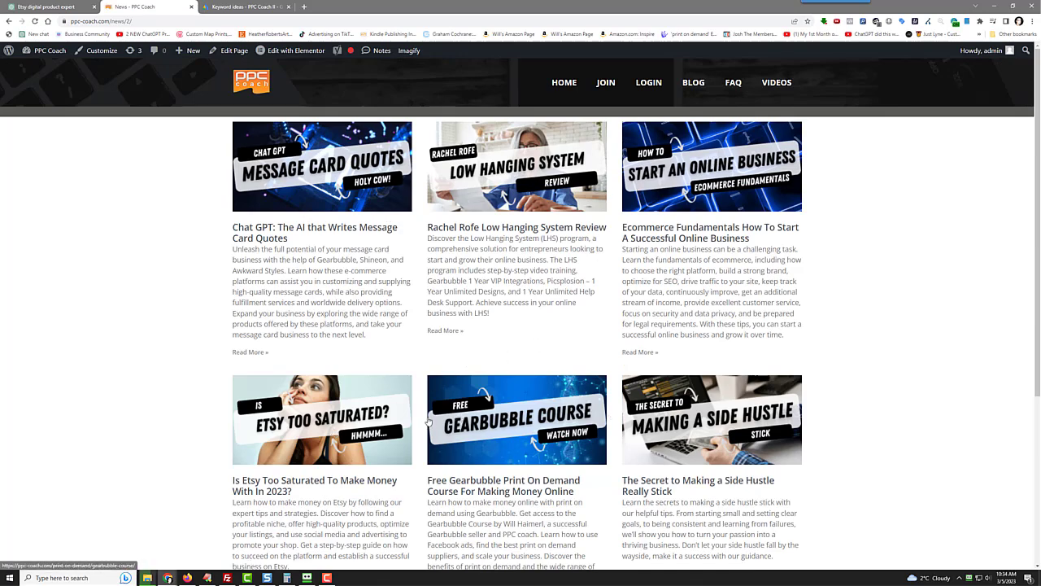
# Look through the third page of blog posts for an article to link, and go back to the second page
pyautogui.scroll(-2, 525, 488)
pyautogui.click(541, 521)
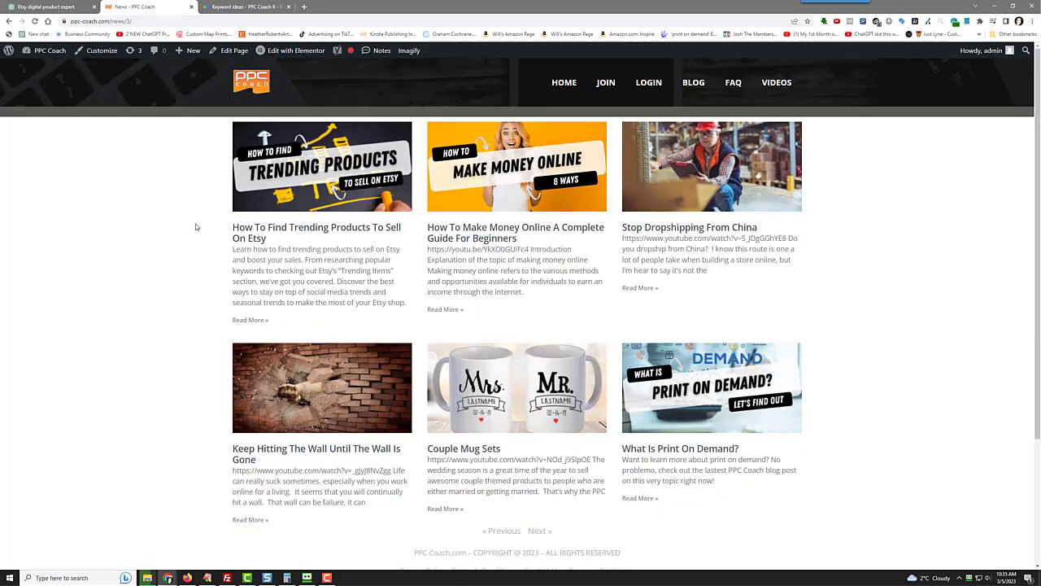
pyautogui.rightClick(304, 179)
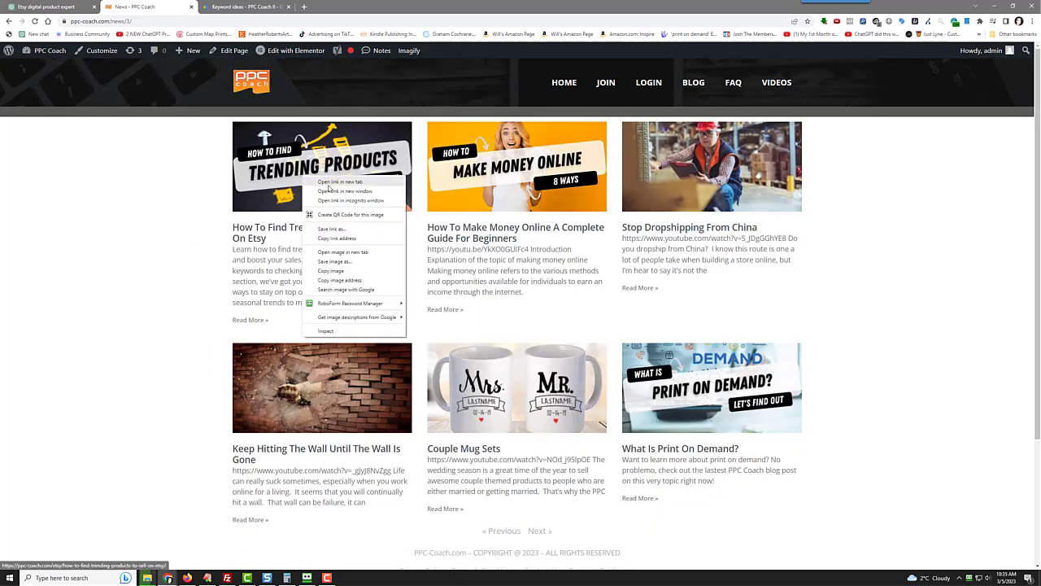
pyautogui.rightClick(155, 258)
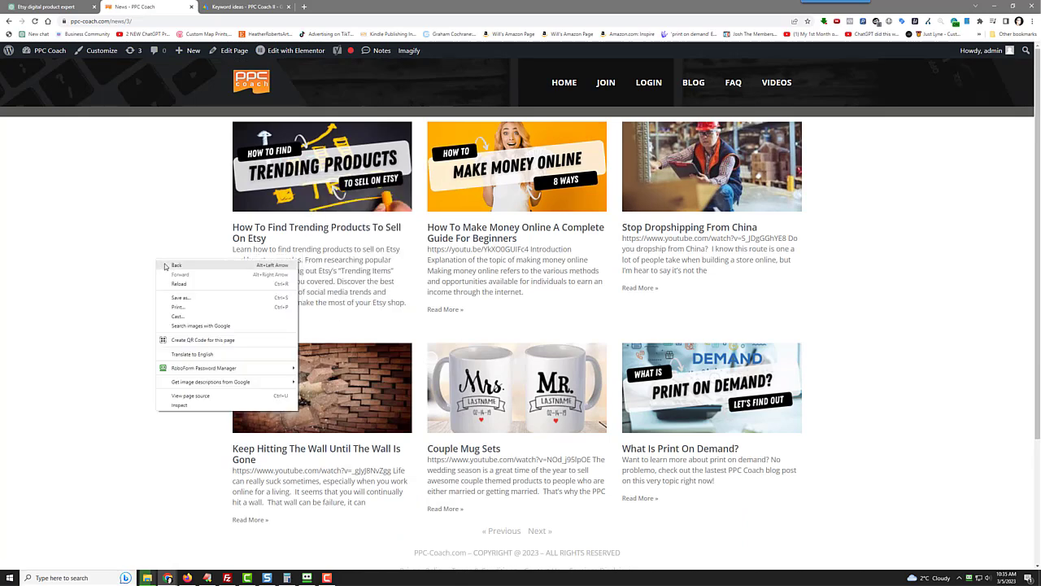
pyautogui.click(166, 266)
pyautogui.scroll(2, 208, 300)
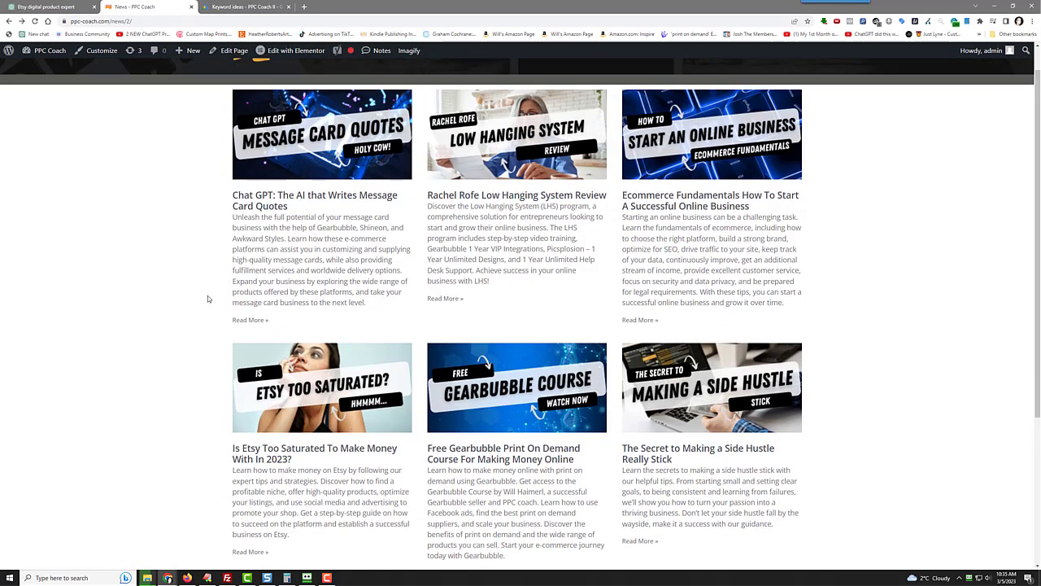
# Copy the link to "Chat GPT: The AI that Writes Message Card Quotes" and paste it as the third quoted link in the ChatGPT prompt
pyautogui.rightClick(304, 178)
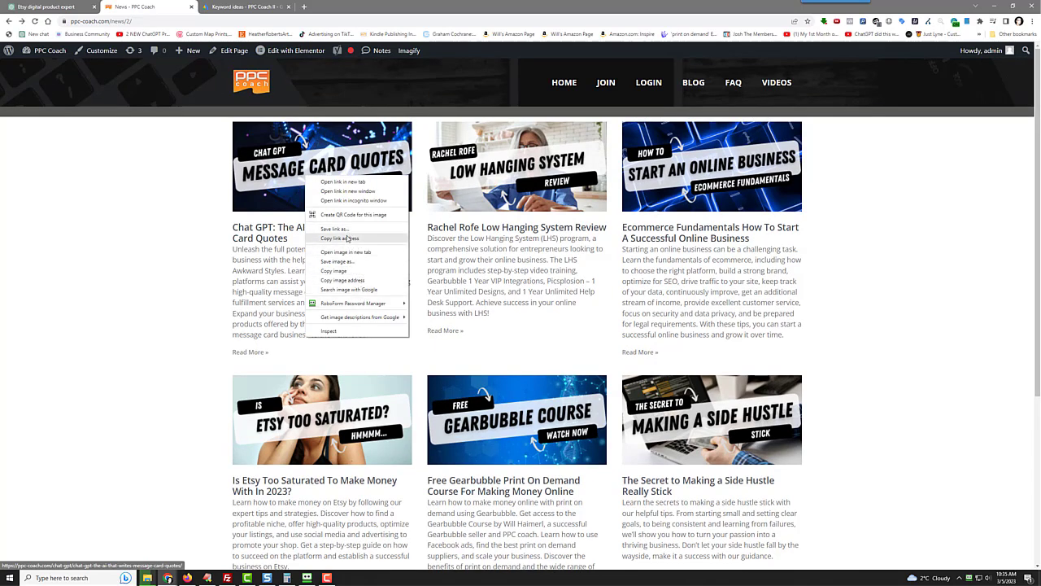
pyautogui.rightClick(247, 194)
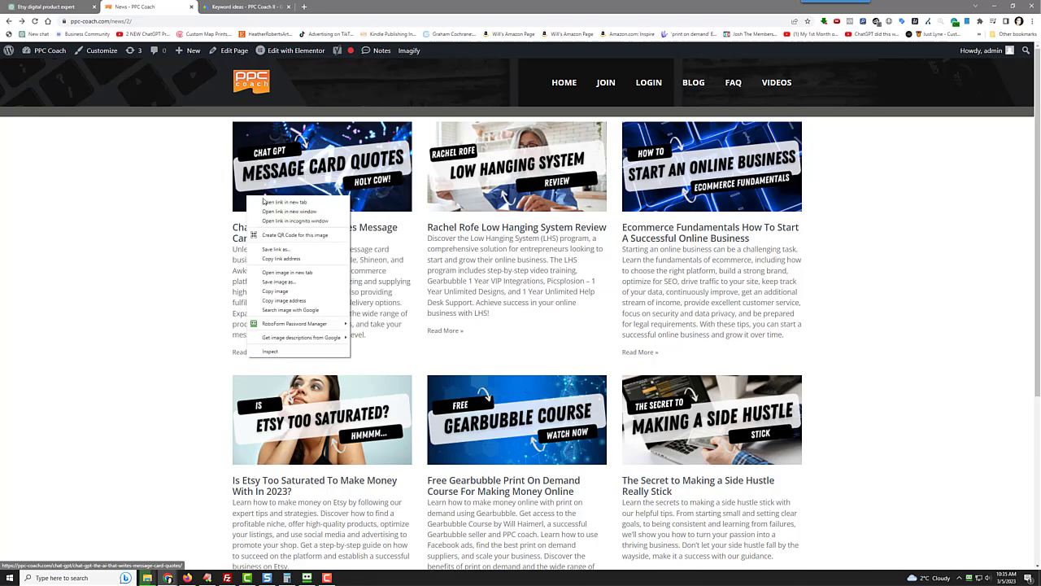
pyautogui.click(310, 261)
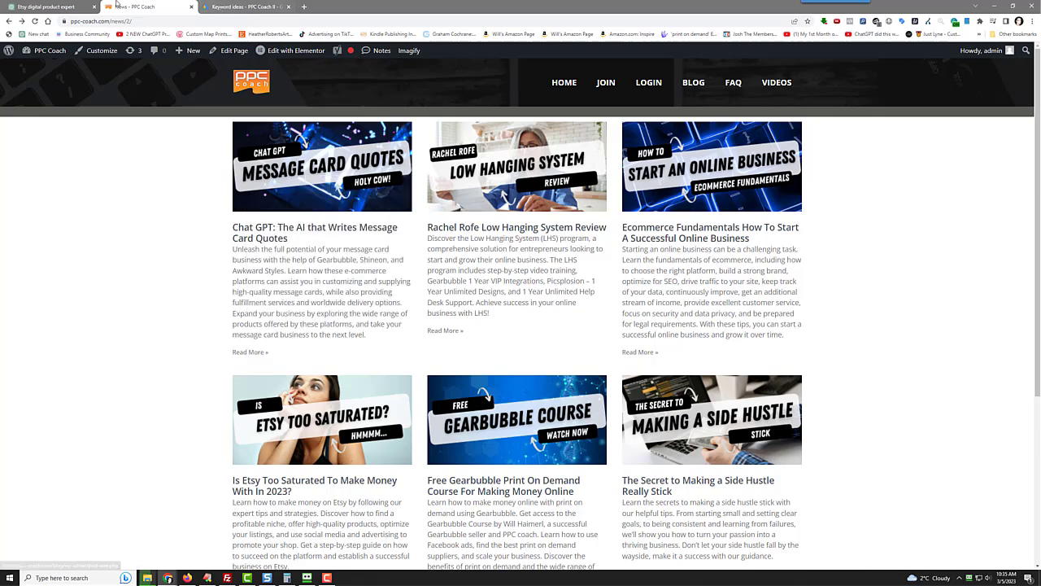
pyautogui.click(49, 7)
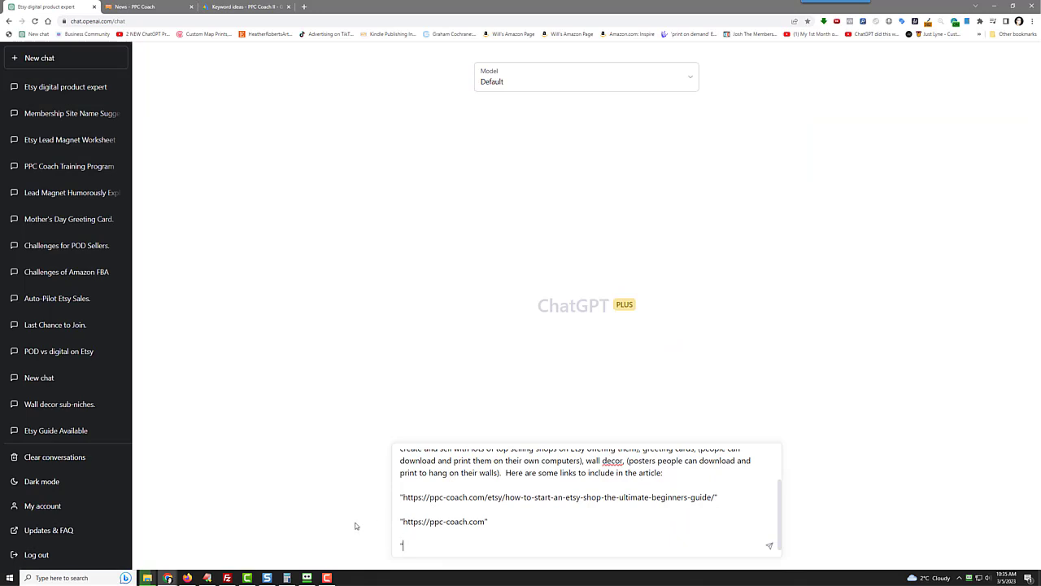
pyautogui.hotkey('ctrl', 'v')
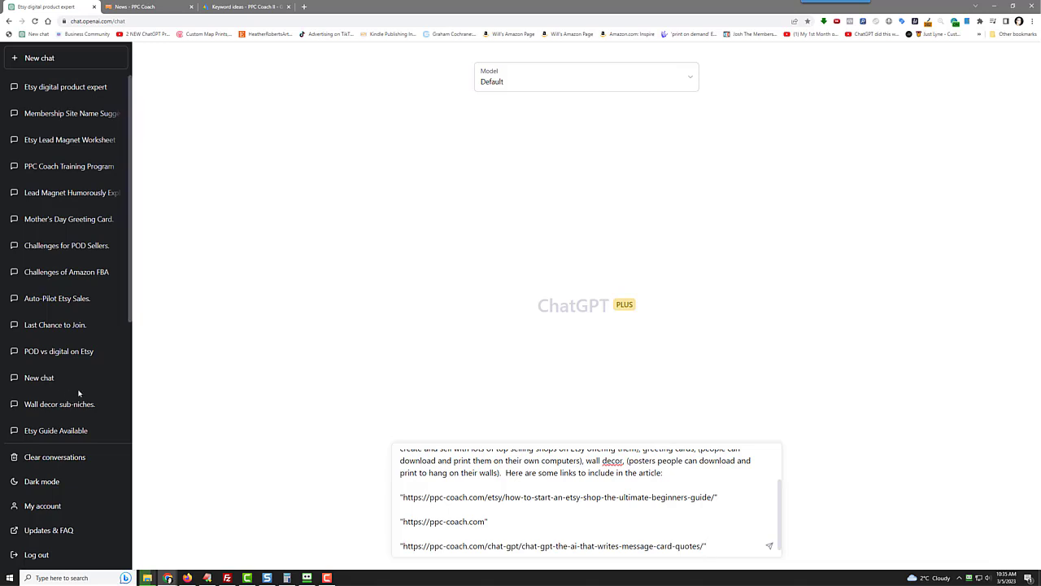
# Submit the prompt and review the generated blog post, including its headings, tips and internal links
pyautogui.click(767, 550)
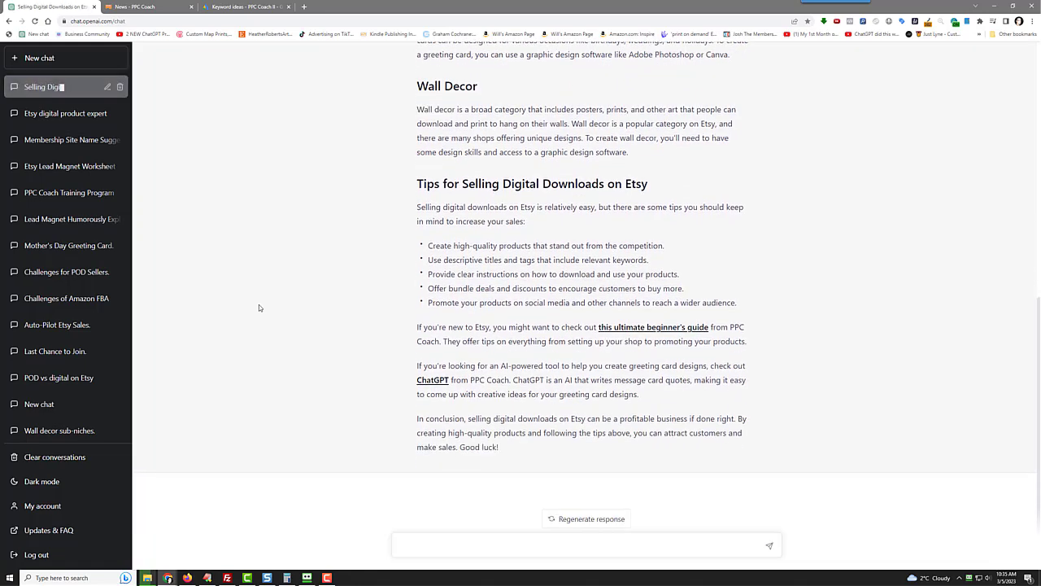
pyautogui.scroll(3, 259, 308)
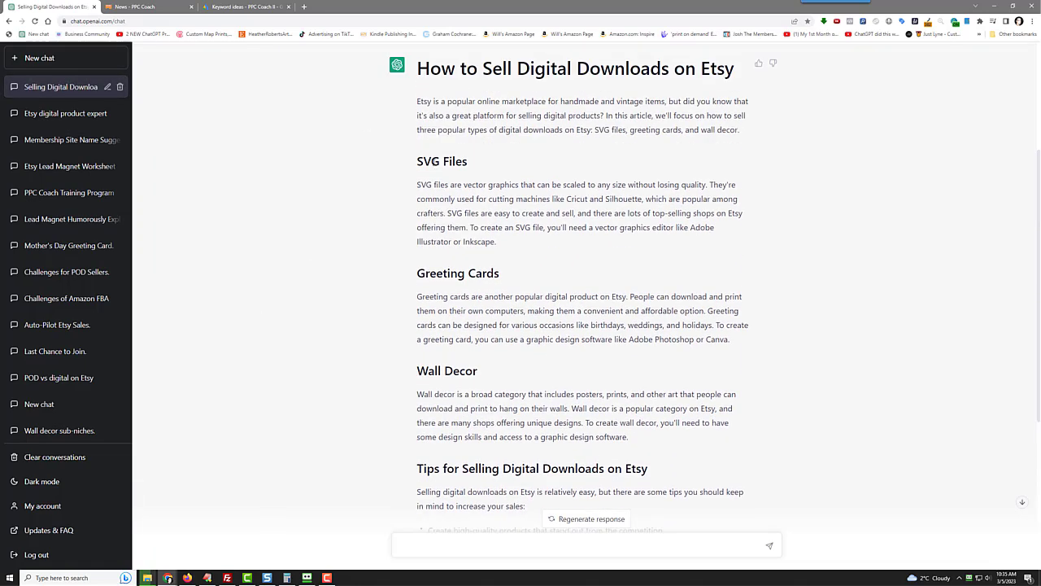
pyautogui.scroll(-4, 484, 250)
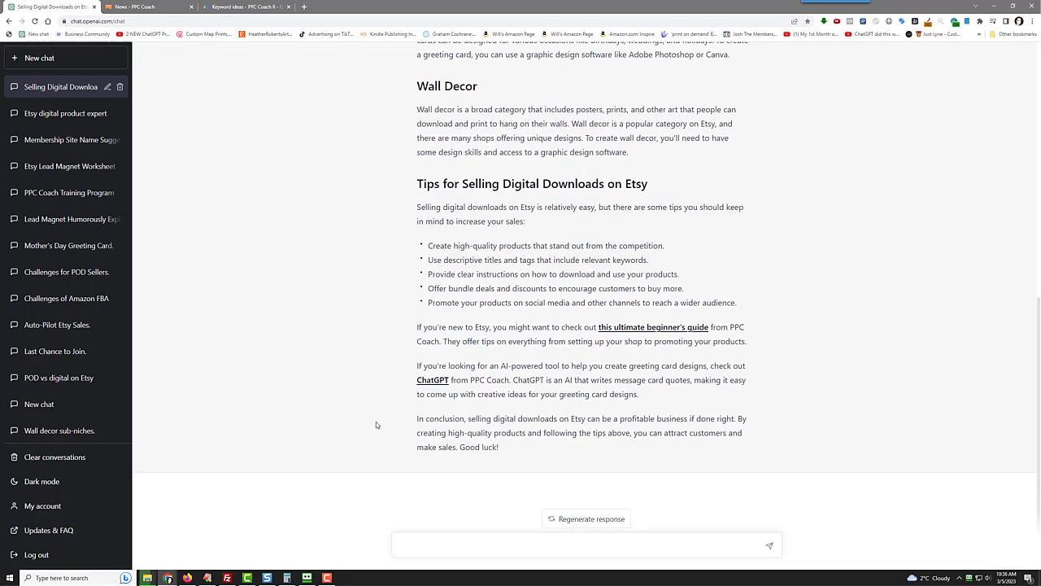
pyautogui.scroll(5, 375, 296)
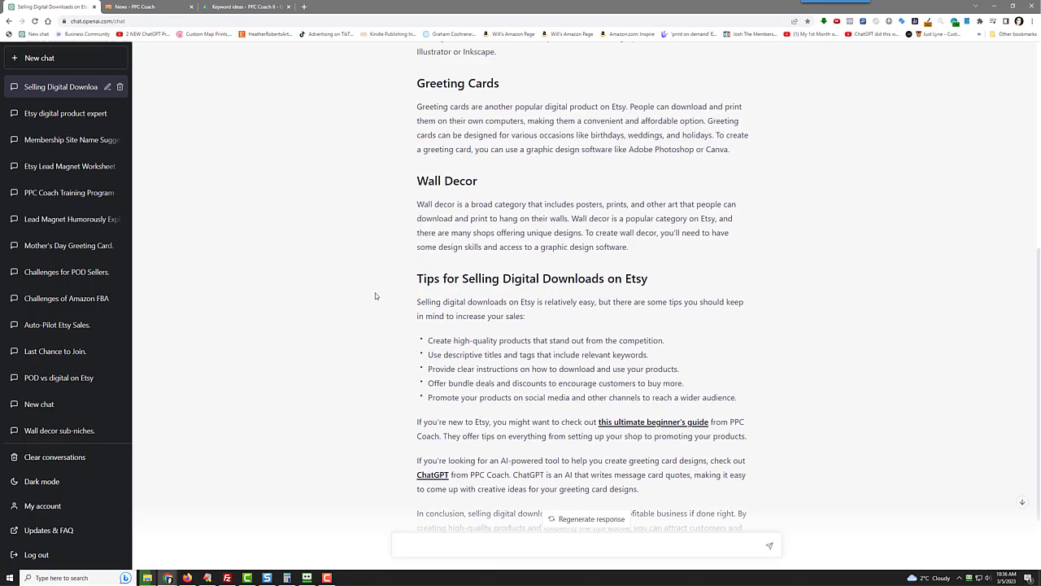
pyautogui.scroll(2, 404, 228)
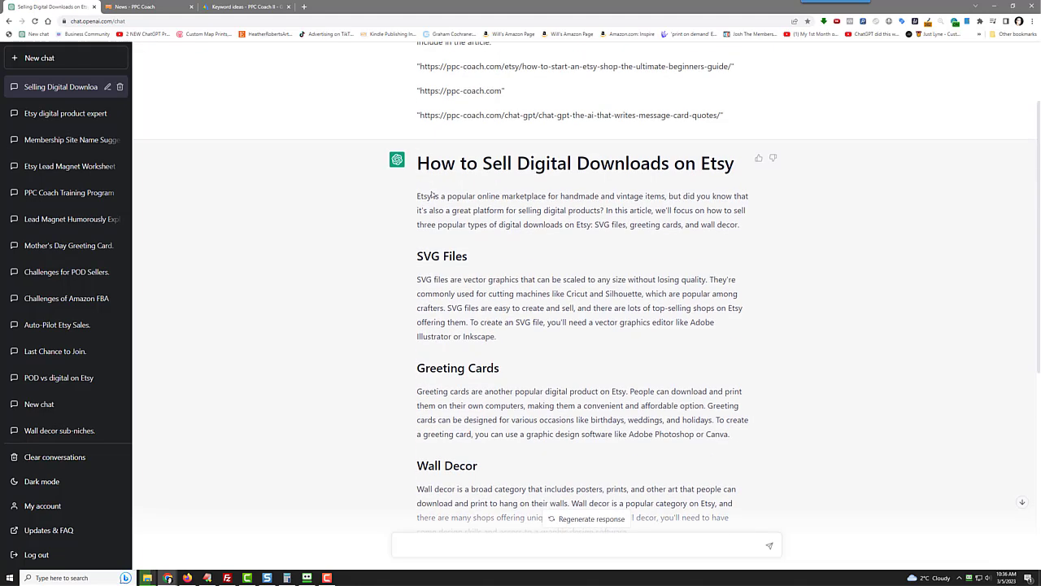
# Copy the generated "How to Sell Digital Downloads on Etsy" post from ChatGPT and paste it into a new blank Google Docs document
pyautogui.moveTo(417, 163); pyautogui.dragTo(492, 505)
pyautogui.rightClick(518, 418)
pyautogui.click(530, 426)
pyautogui.click(304, 6)
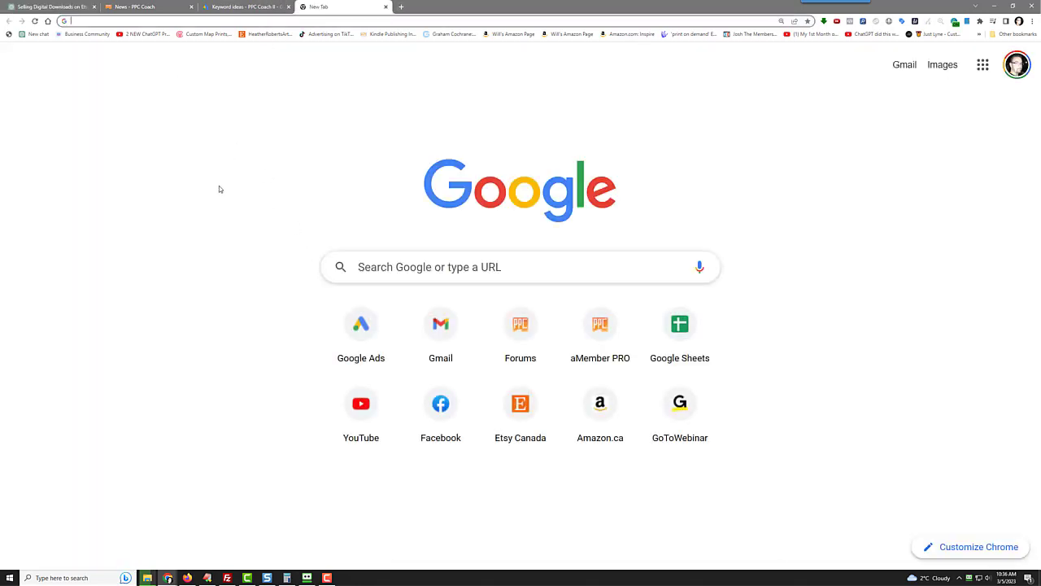
pyautogui.write('google.com/docs')
pyautogui.press('Return')
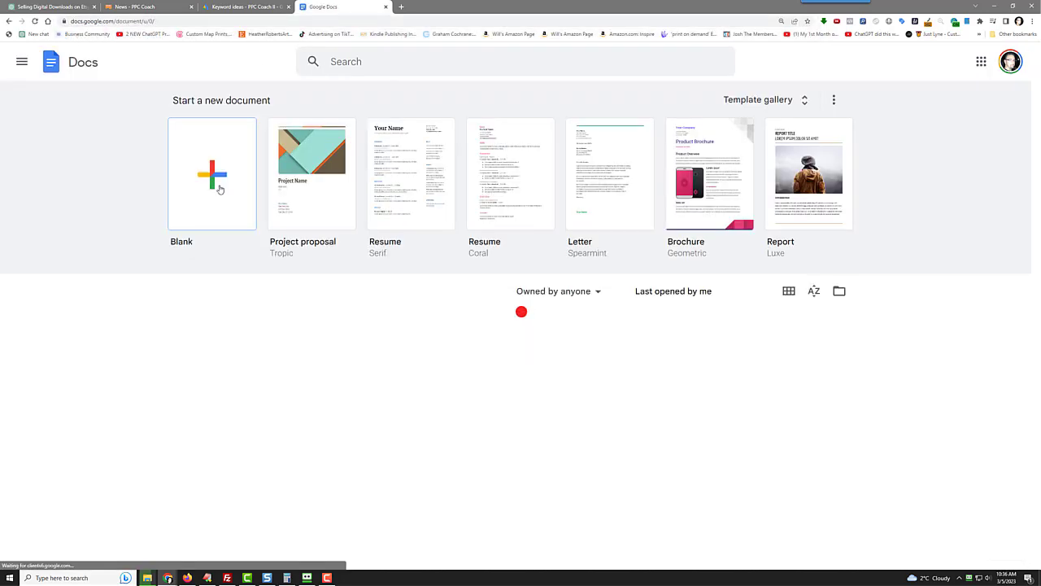
pyautogui.click(216, 184)
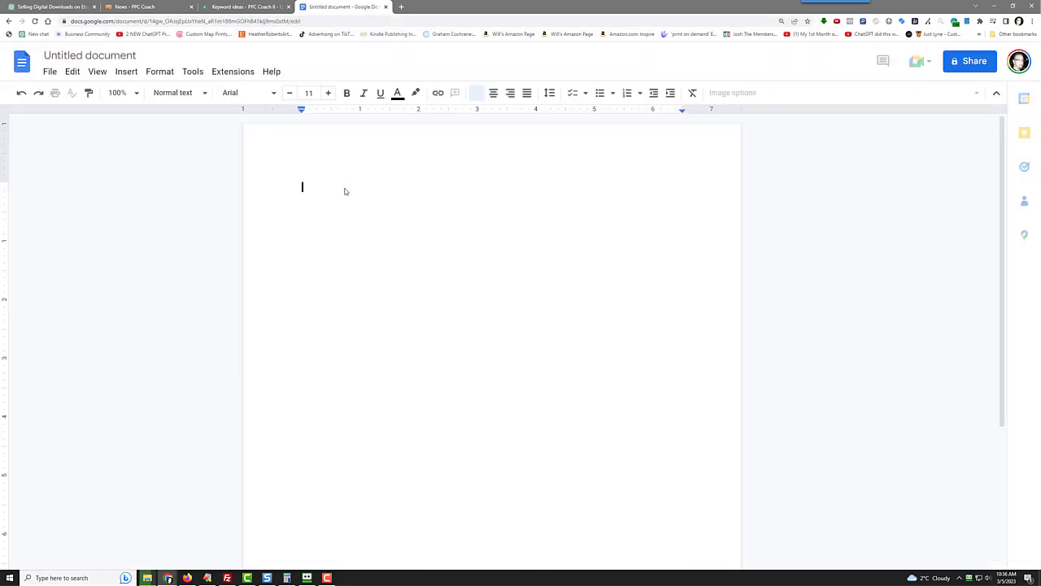
pyautogui.rightClick(344, 191)
pyautogui.click(407, 247)
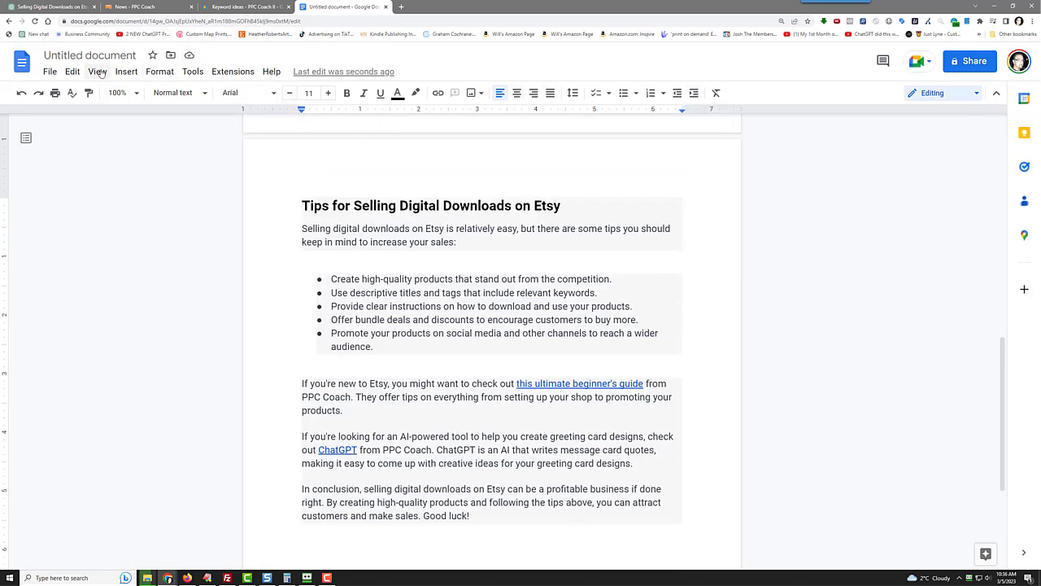
# Check the word count of the pasted blog post and close the count without changing its display option
pyautogui.click(195, 74)
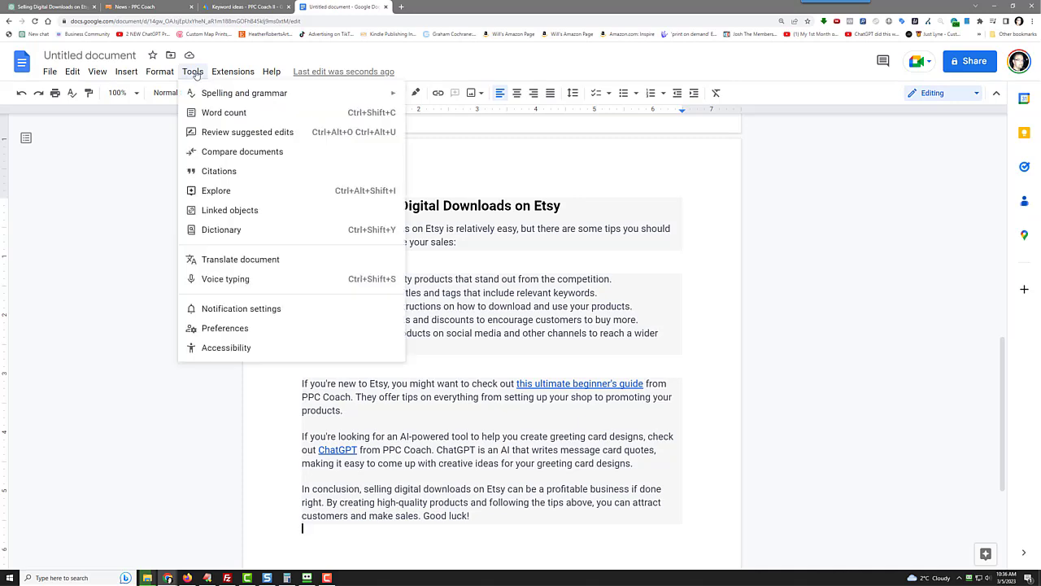
pyautogui.click(215, 116)
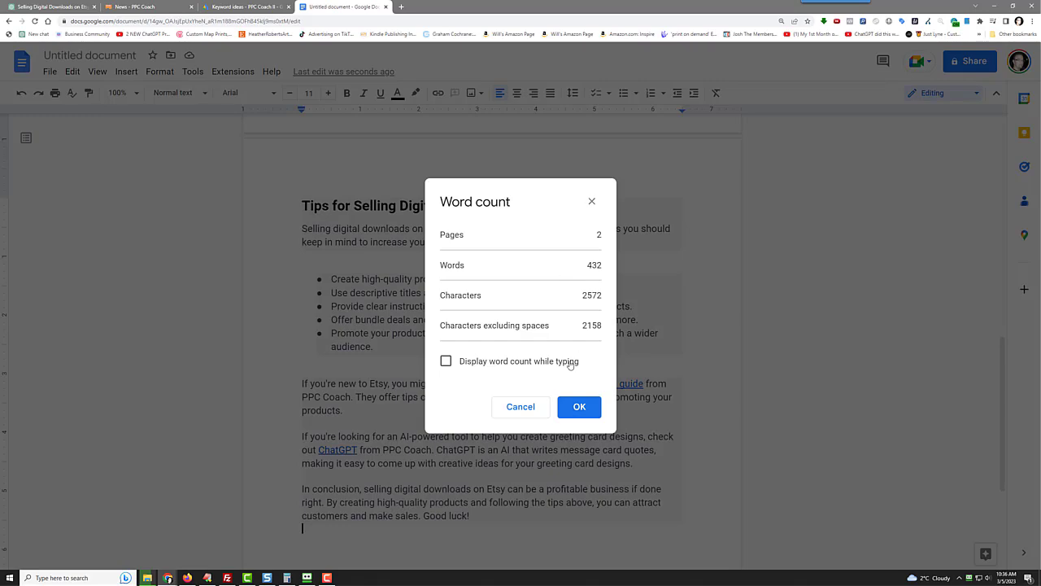
pyautogui.click(520, 407)
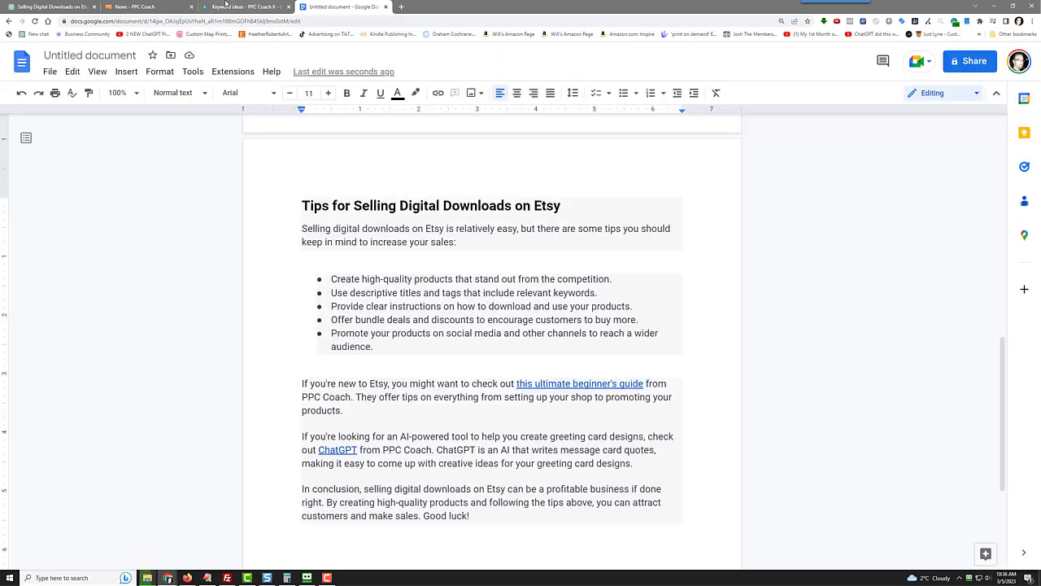
# Return to ChatGPT and submit the follow-up prompt "write 3 paragraphs about selling SVG files on Etsy"
pyautogui.click(69, 6)
pyautogui.click(279, 206)
pyautogui.scroll(4, 281, 212)
pyautogui.scroll(-4, 366, 186)
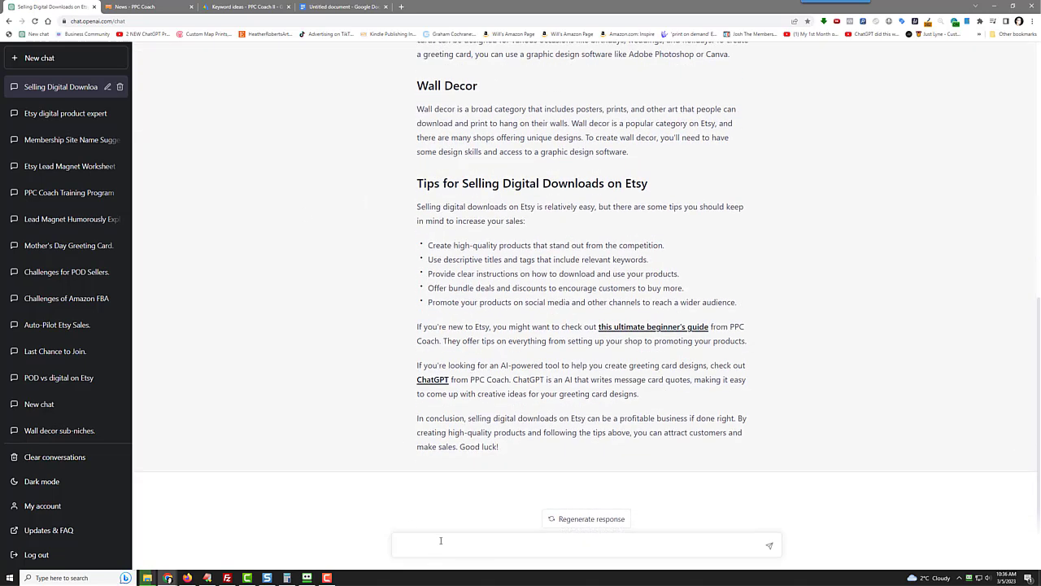
pyautogui.write('write 3 aparagrah')
pyautogui.press('BackSpace')
pyautogui.write('phs about')
pyautogui.scroll(4, 299, 430)
pyautogui.scroll(-3, 300, 430)
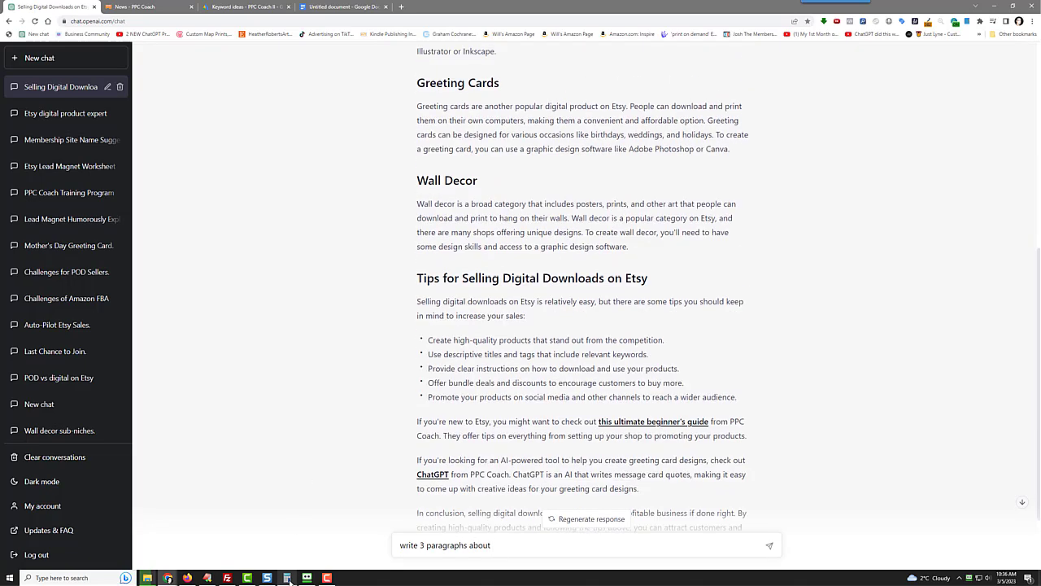
pyautogui.moveTo(287, 579)
pyautogui.scroll(-2, 309, 386)
pyautogui.write('sel')
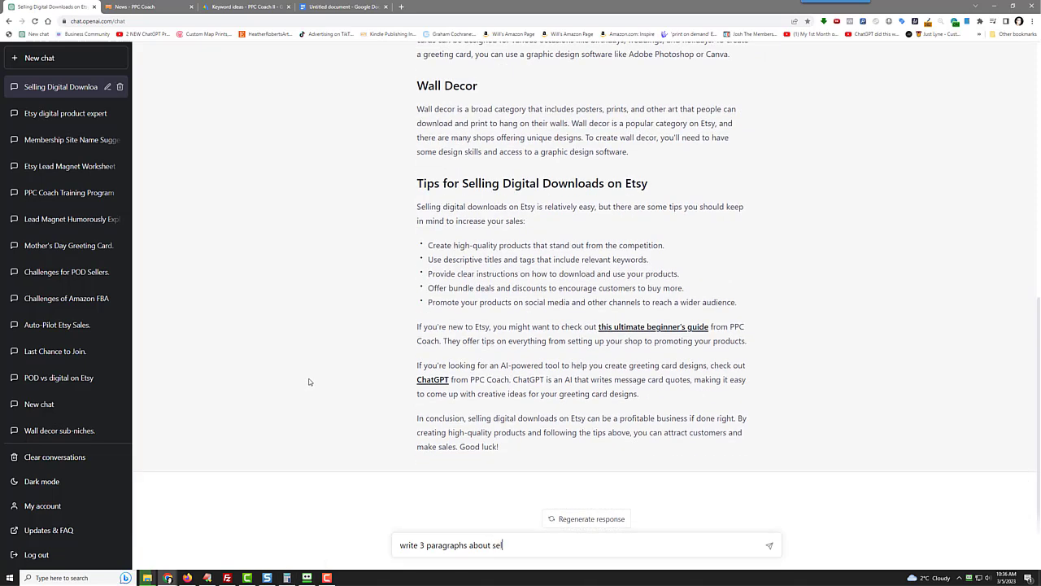
pyautogui.write('ling SVG files on Etsy')
pyautogui.press('Return')
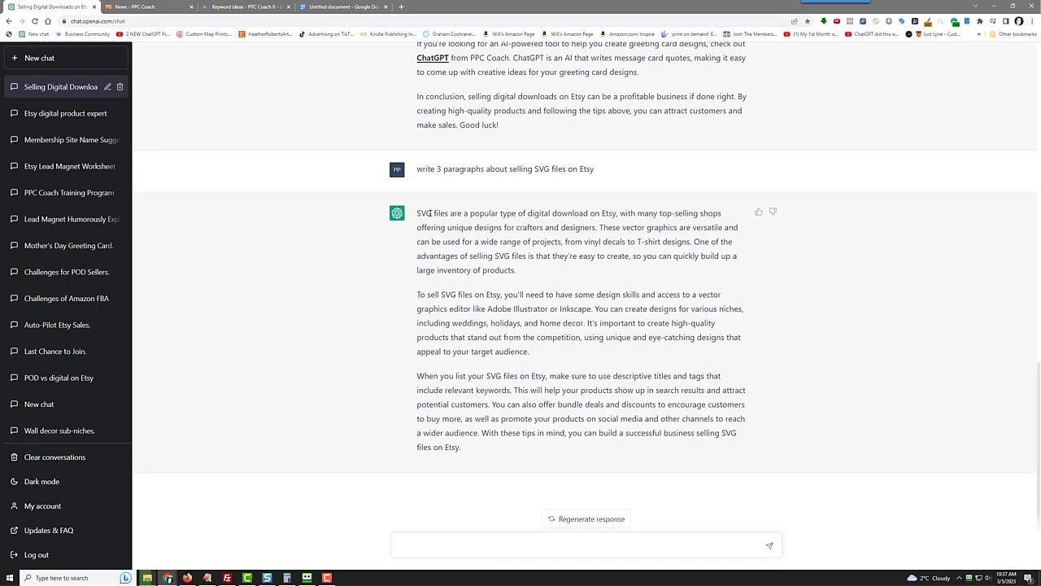
# Copy the three SVG paragraphs from ChatGPT and paste them over the paragraph under "SVG Files" in the Google Docs document
pyautogui.moveTo(417, 213); pyautogui.dragTo(496, 466)
pyautogui.rightClick(499, 419)
pyautogui.click(521, 428)
pyautogui.click(342, 6)
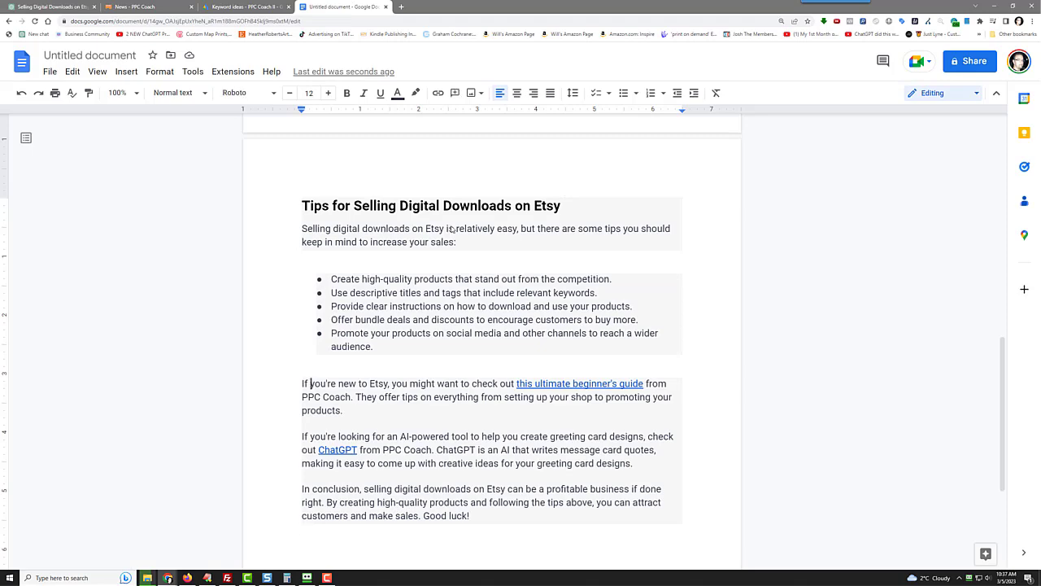
pyautogui.scroll(-3, 370, 284)
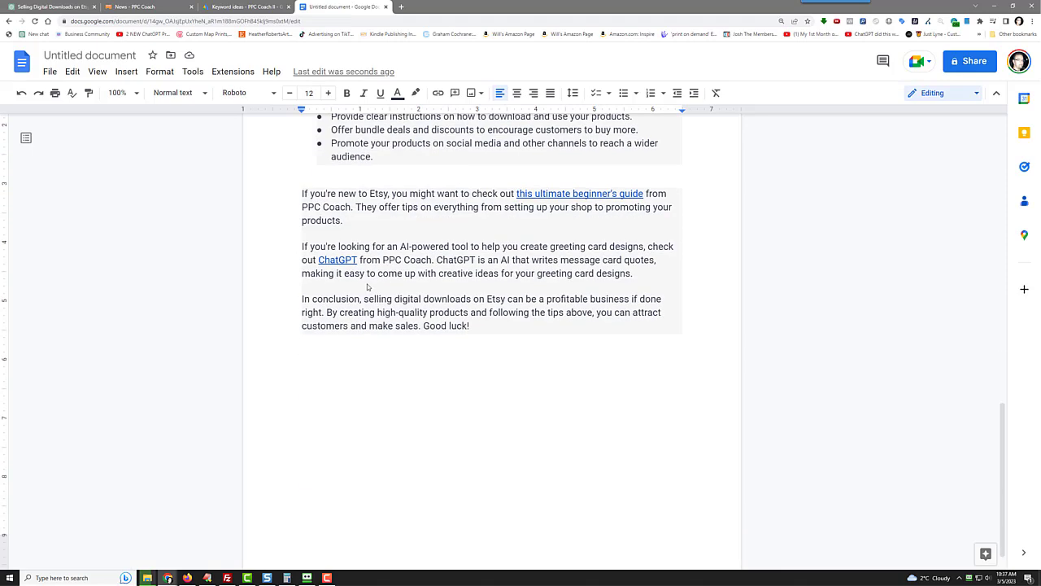
pyautogui.scroll(5, 367, 286)
pyautogui.scroll(5, 367, 287)
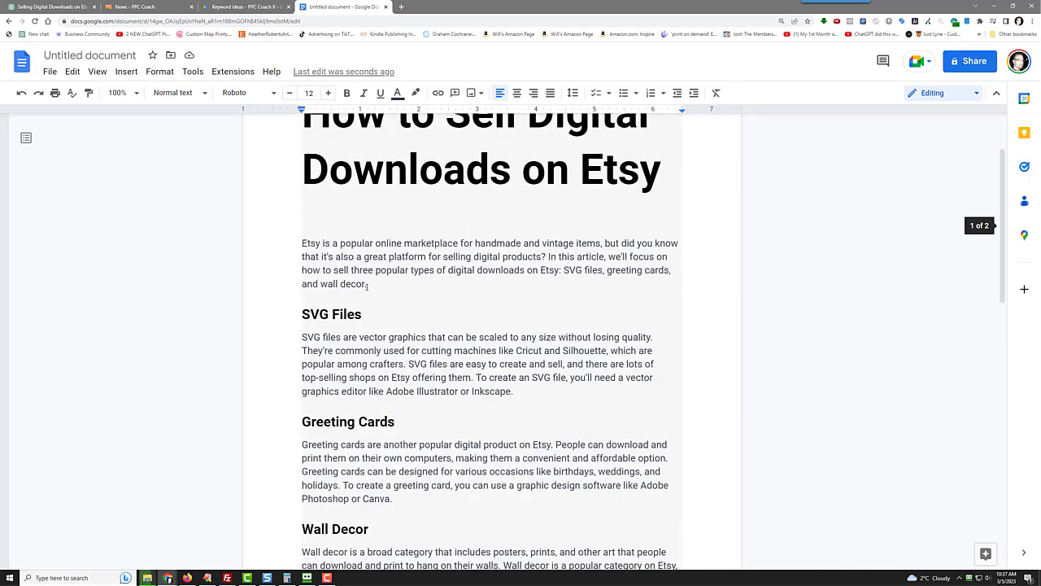
pyautogui.moveTo(302, 336); pyautogui.dragTo(525, 399)
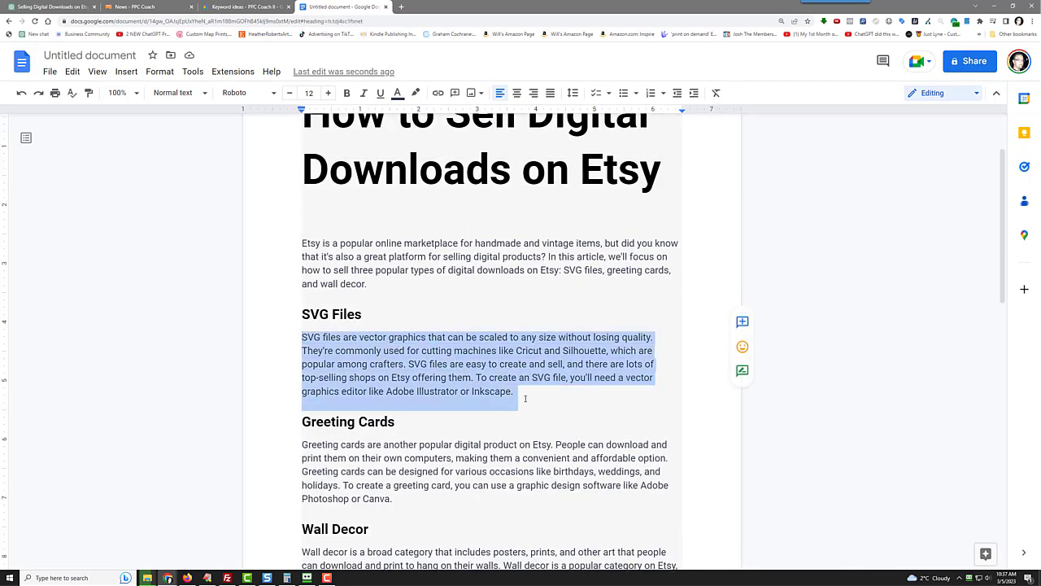
pyautogui.rightClick(495, 376)
pyautogui.click(560, 105)
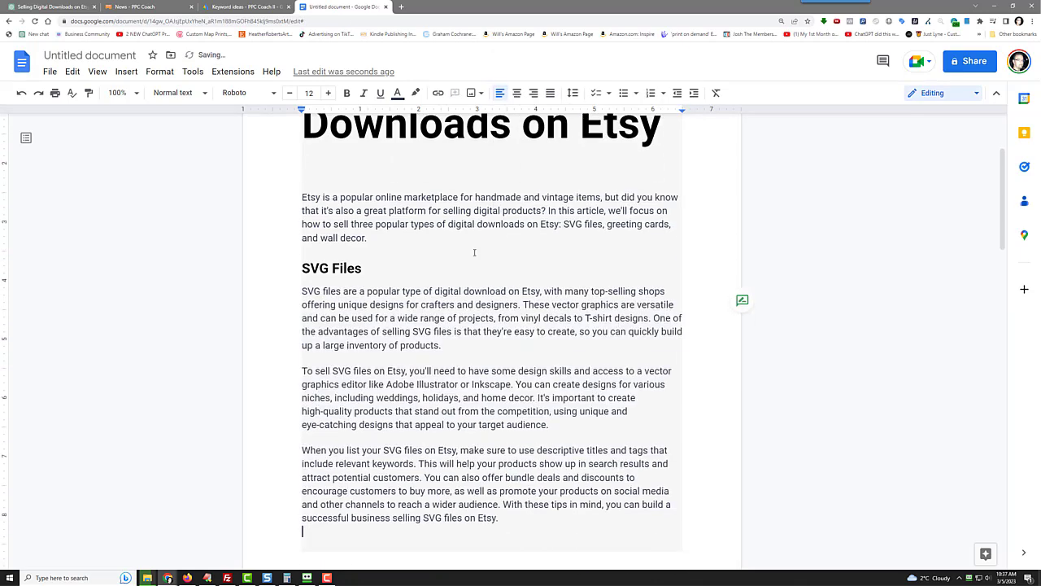
# Switch back to ChatGPT and submit the prompt "write 3 paragraphs on selling printable greeting cards on etsy"
pyautogui.scroll(-3, 344, 308)
pyautogui.scroll(-5, 343, 309)
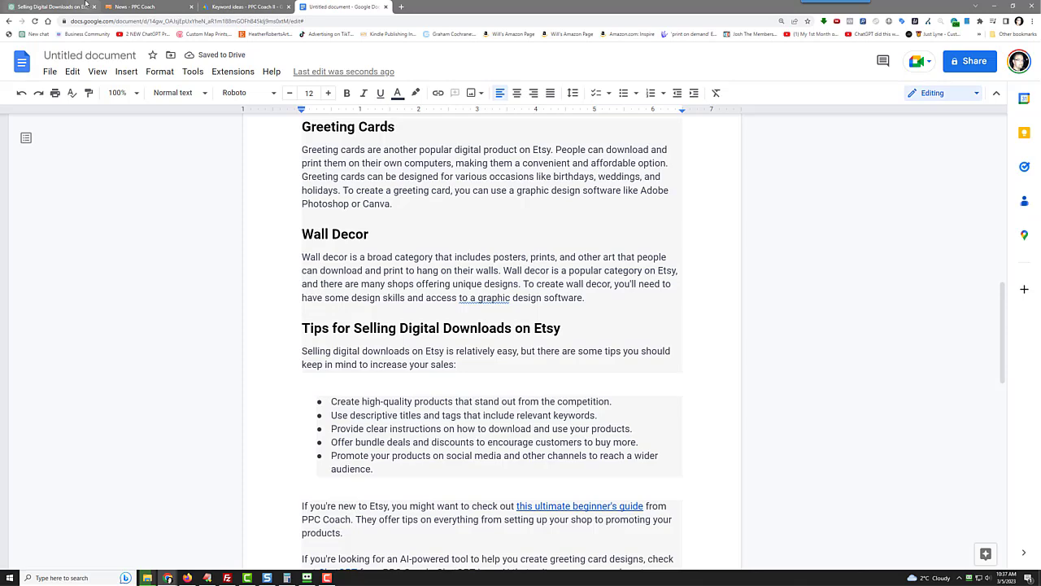
pyautogui.click(86, 6)
pyautogui.click(409, 553)
pyautogui.write('write 3 par')
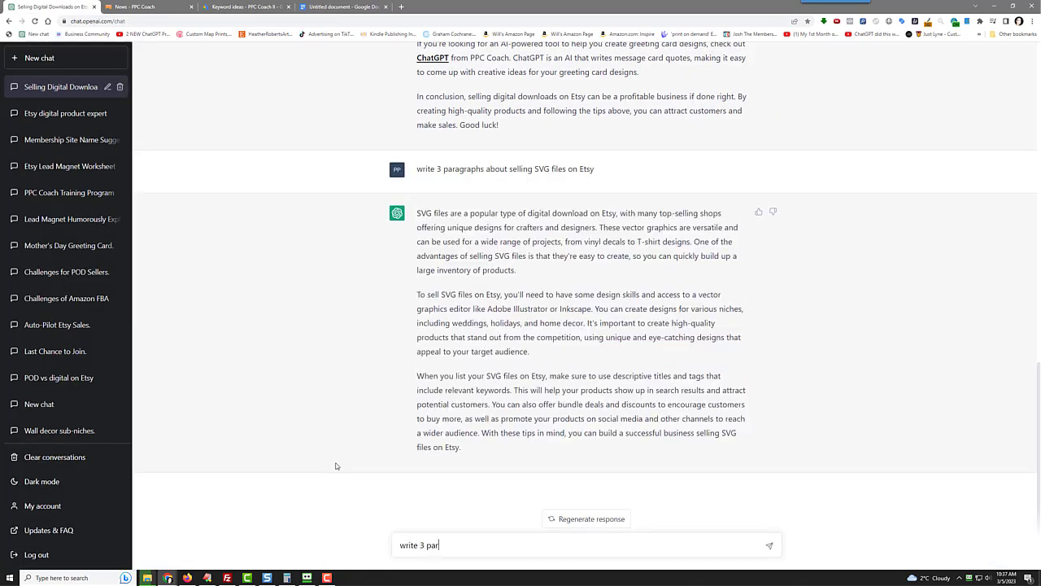
pyautogui.write('agraphs on selling dow')
pyautogui.press('BackSpace')
pyautogui.press('BackSpace')
pyautogui.write('printable greeting card')
pyautogui.press('BackSpace')
pyautogui.press('BackSpace')
pyautogui.press('BackSpace')
pyautogui.press('BackSpace')
pyautogui.write('aards on etsy')
pyautogui.press('Return')
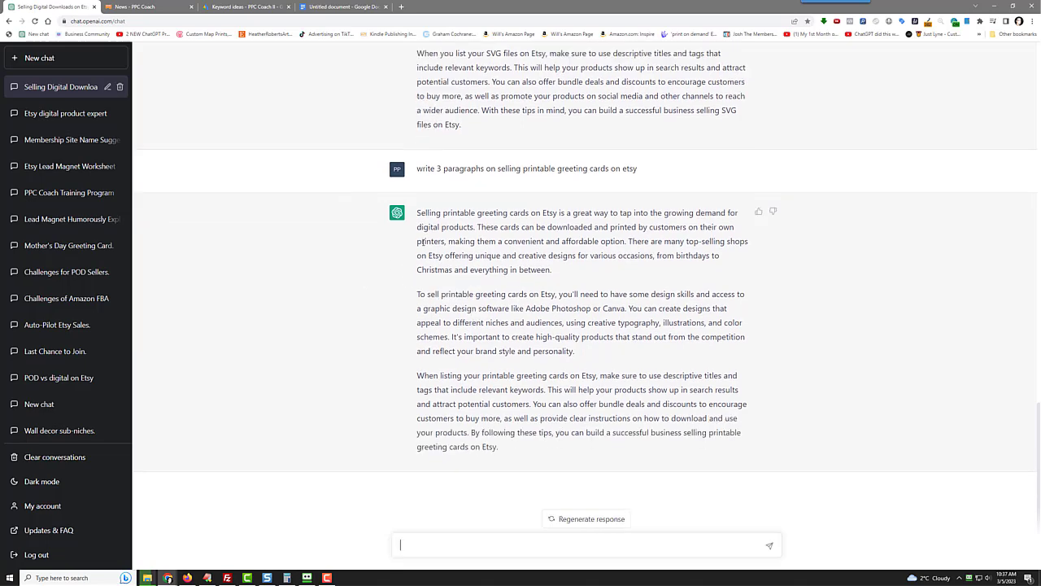
# Copy the three greeting card paragraphs from ChatGPT and paste them over the paragraph under "Greeting Cards" in the Google Docs document
pyautogui.moveTo(417, 210); pyautogui.dragTo(540, 463)
pyautogui.rightClick(548, 425)
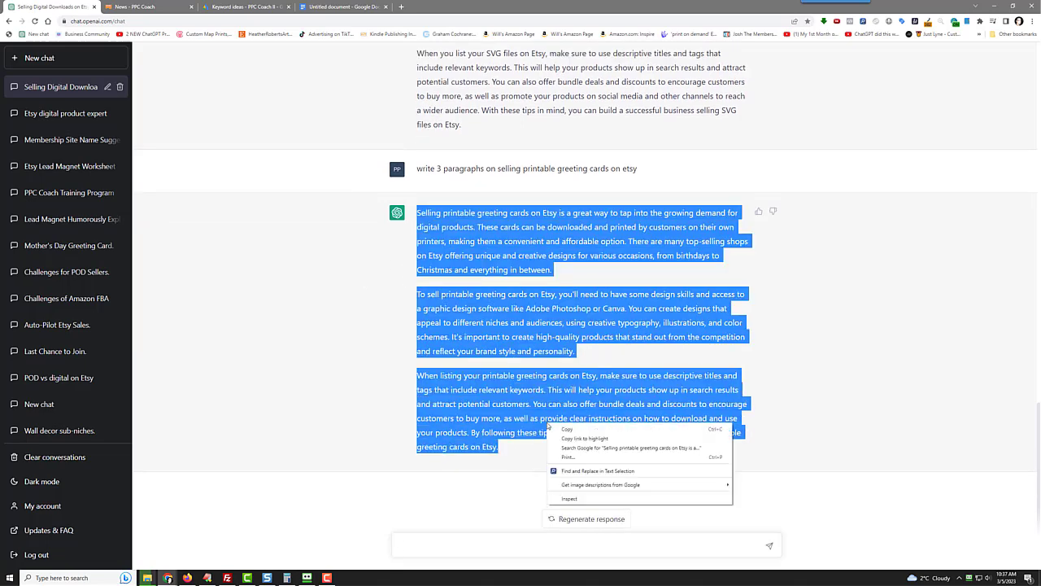
pyautogui.click(568, 429)
pyautogui.click(330, 7)
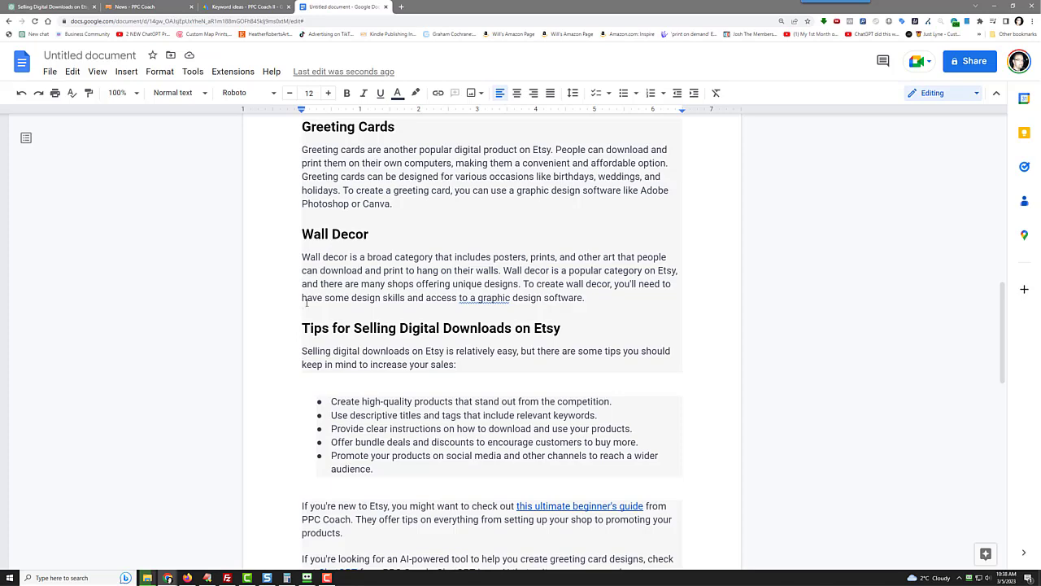
pyautogui.moveTo(303, 148); pyautogui.dragTo(384, 197)
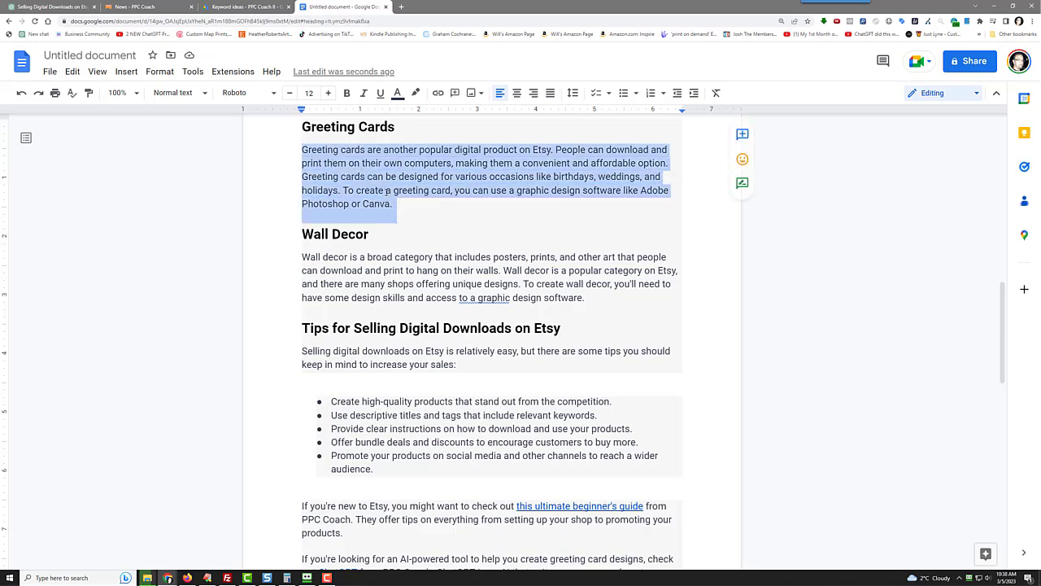
pyautogui.rightClick(384, 197)
pyautogui.click(415, 242)
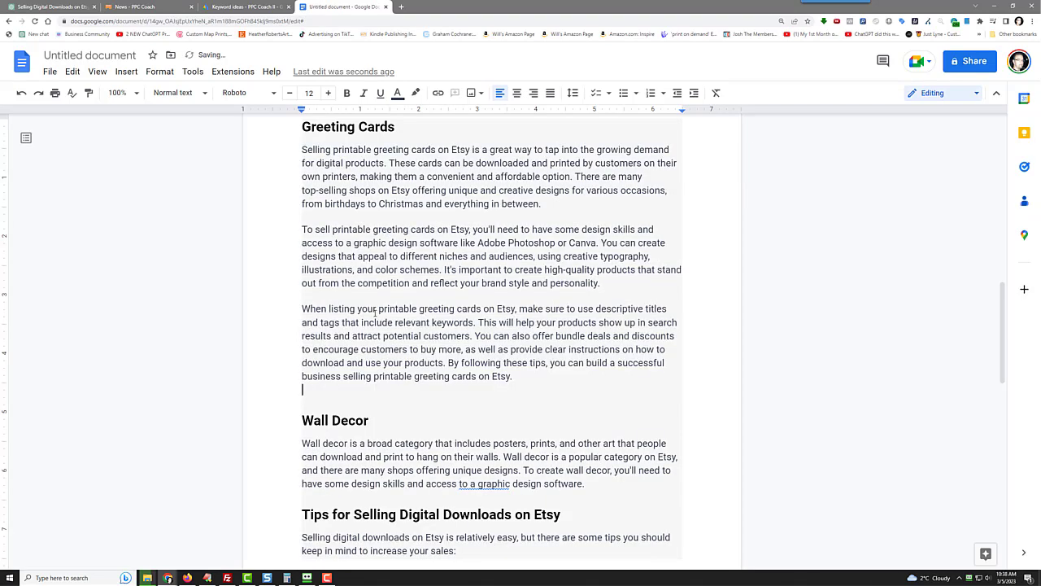
# Go back to ChatGPT and submit the prompt "write 3 paragraphs on selling printable wall decor art on etsy"
pyautogui.scroll(-2, 365, 305)
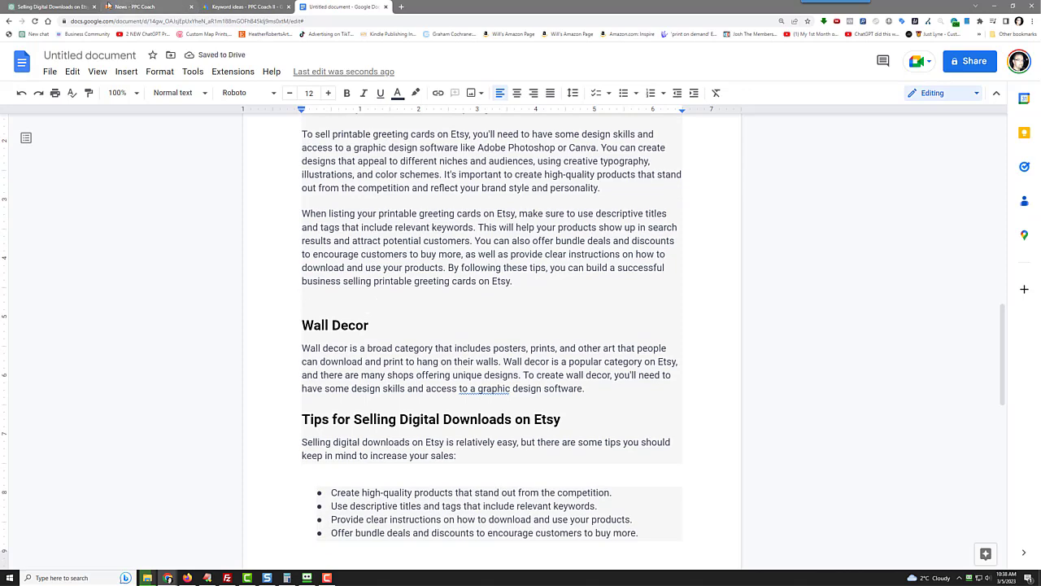
pyautogui.click(72, 7)
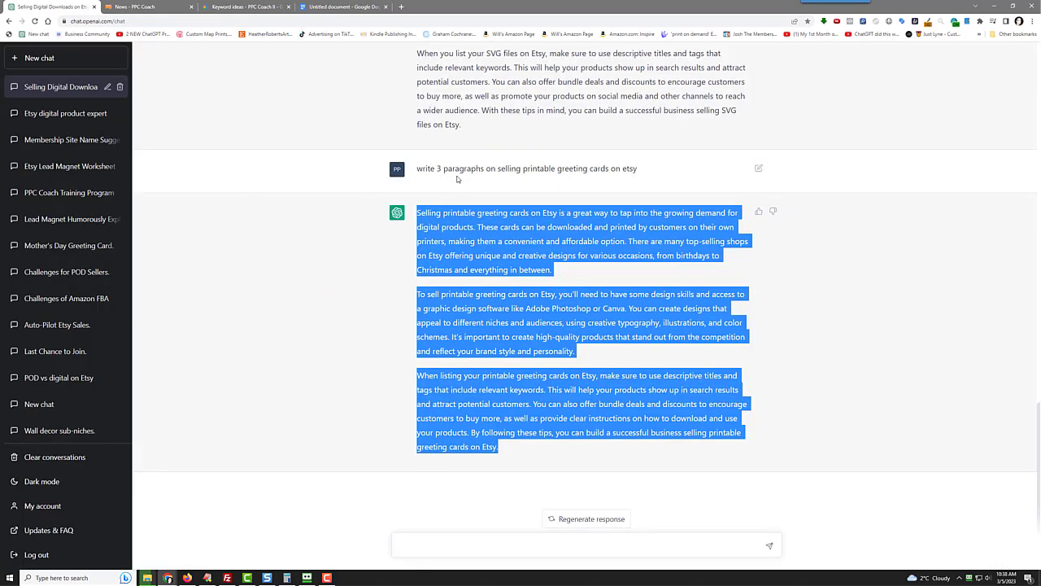
pyautogui.click(446, 541)
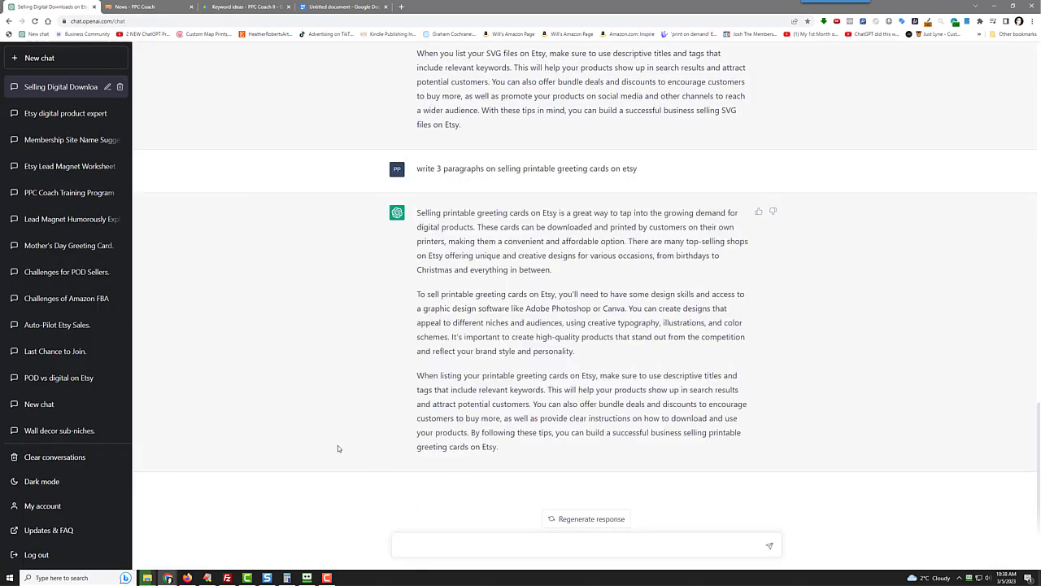
pyautogui.write('write 3 paragraphs on selling wa printabl')
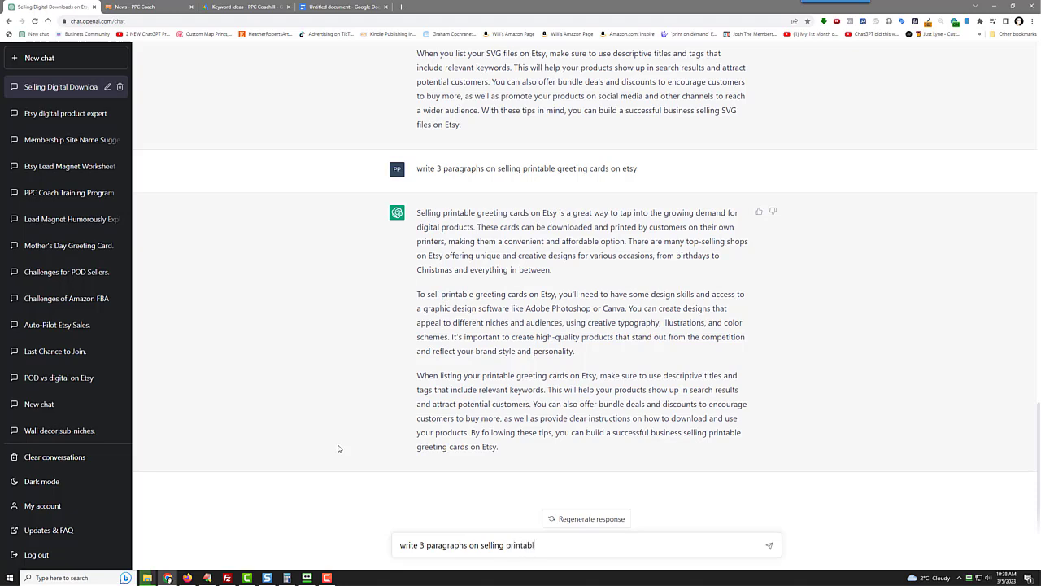
pyautogui.write('e wall decor art on etsy')
pyautogui.press('Return')
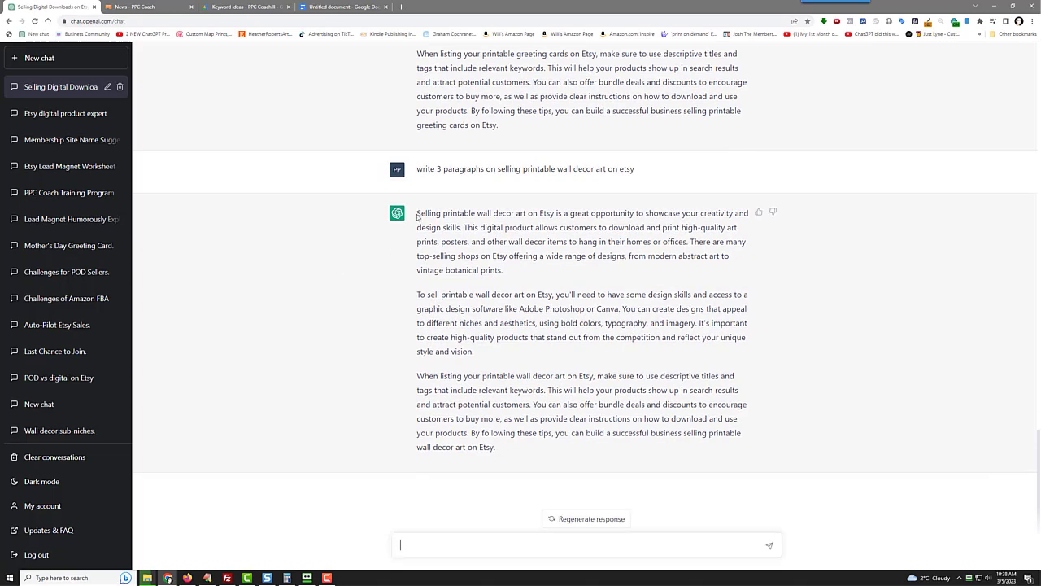
# Copy the three wall decor paragraphs from ChatGPT and paste them over the paragraph under "Wall Decor" in the Google Docs document
pyautogui.moveTo(418, 213); pyautogui.dragTo(517, 452)
pyautogui.rightClick(529, 424)
pyautogui.click(556, 430)
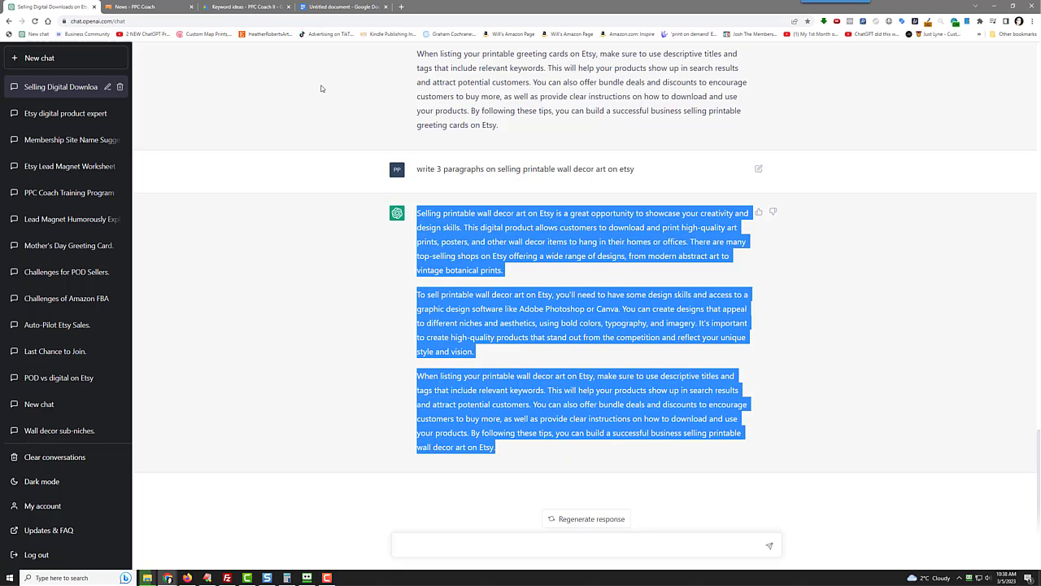
pyautogui.click(334, 7)
pyautogui.scroll(-3, 294, 140)
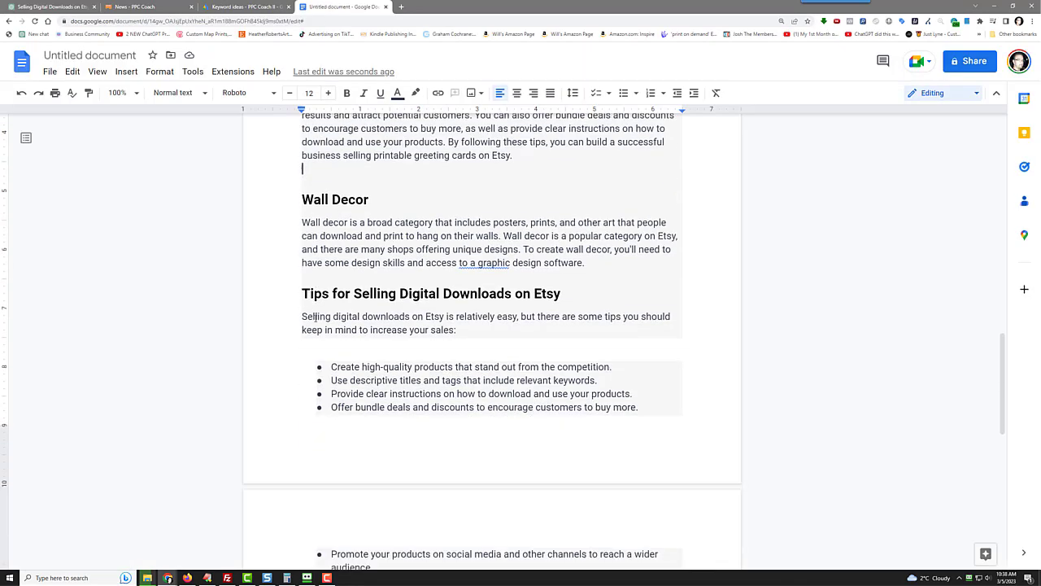
pyautogui.moveTo(303, 158); pyautogui.dragTo(587, 197)
pyautogui.rightClick(561, 186)
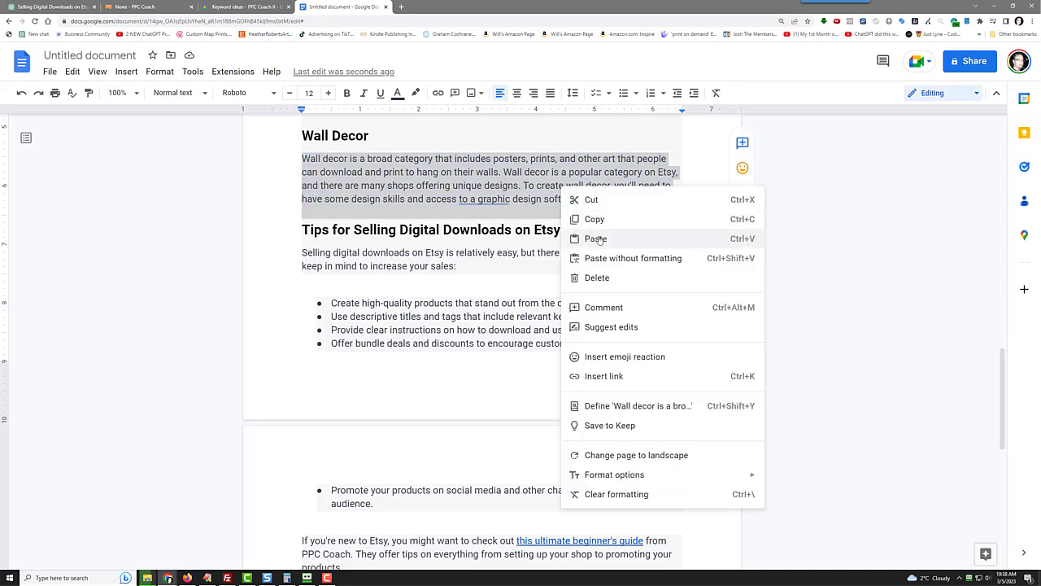
pyautogui.click(597, 238)
# Extend the display text of the "this ultimate beginner's guide" link to read "this ultimate beginner's guide to selling on Etsy"
pyautogui.scroll(-5, 456, 341)
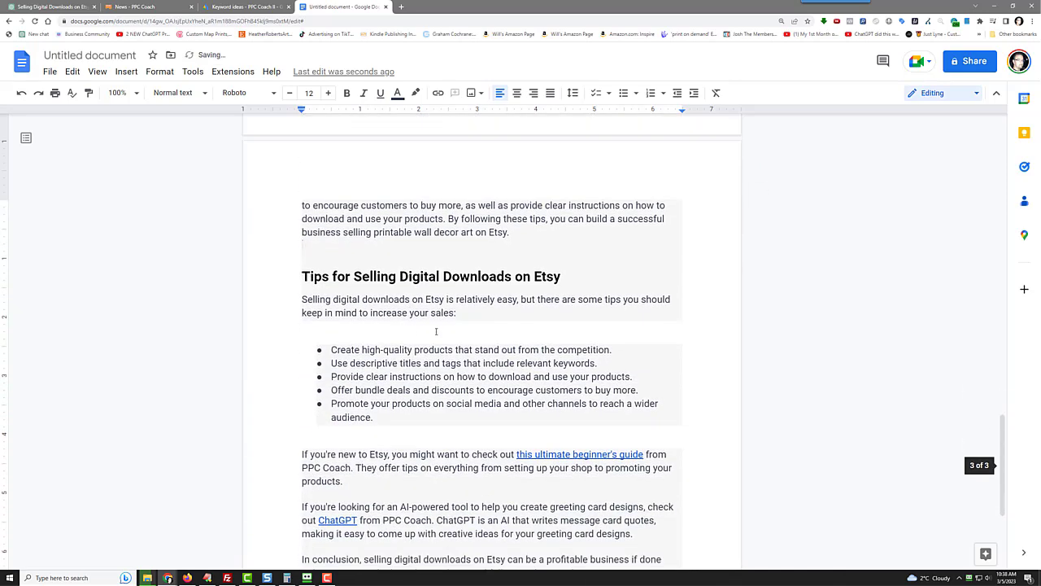
pyautogui.scroll(-1, 478, 330)
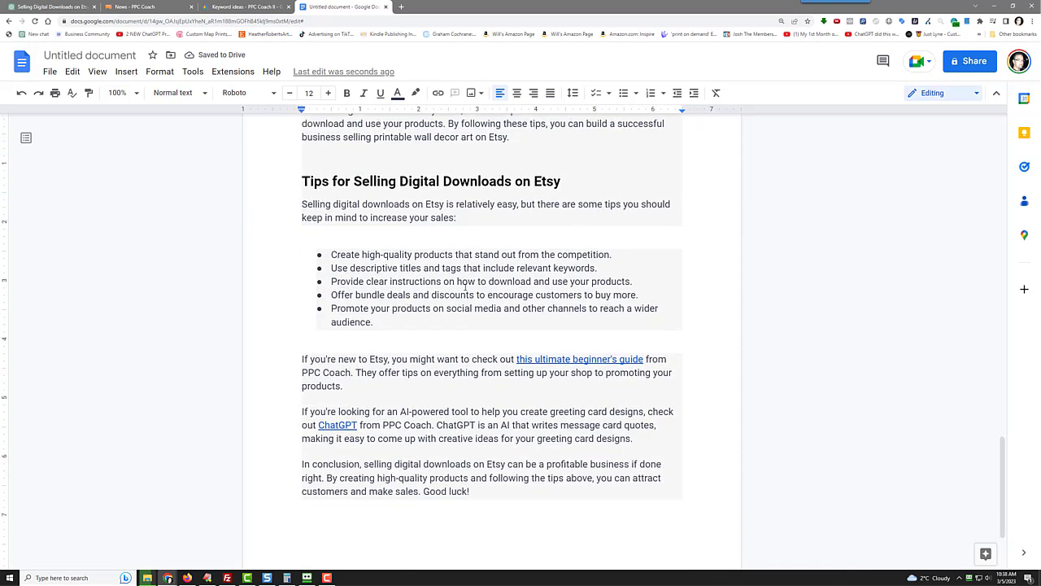
pyautogui.click(547, 359)
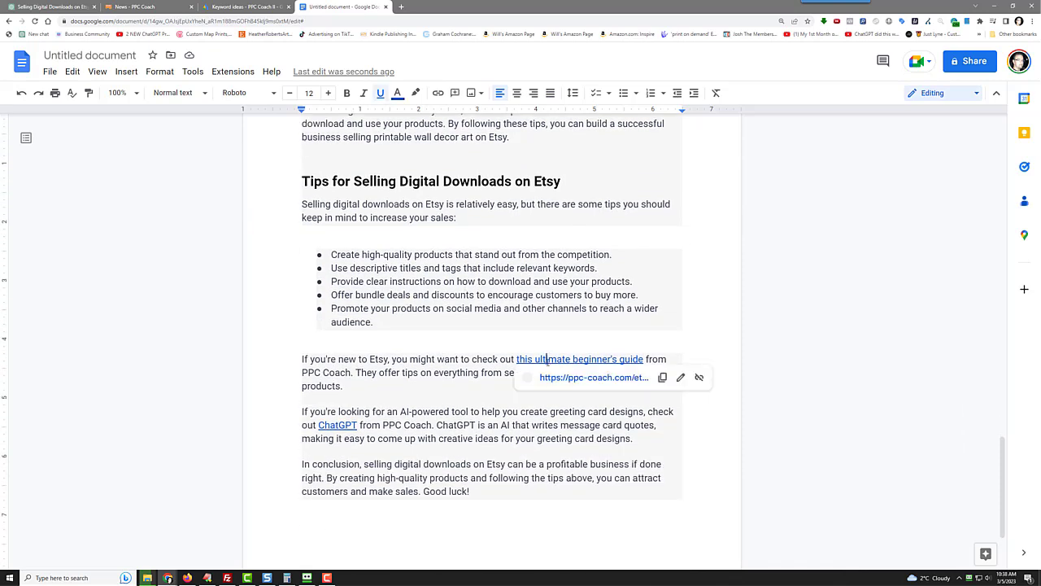
pyautogui.click(682, 378)
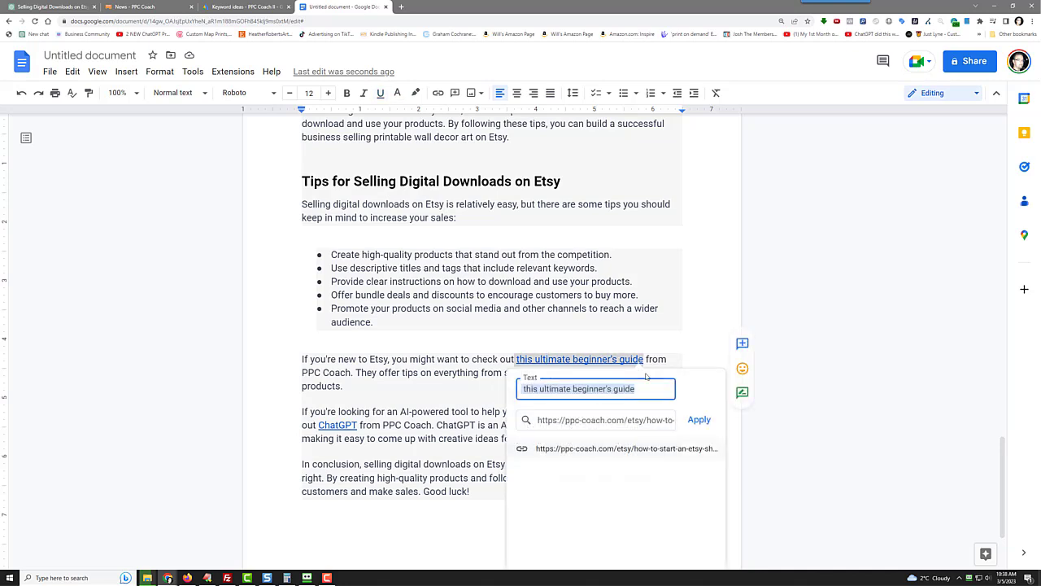
pyautogui.click(644, 390)
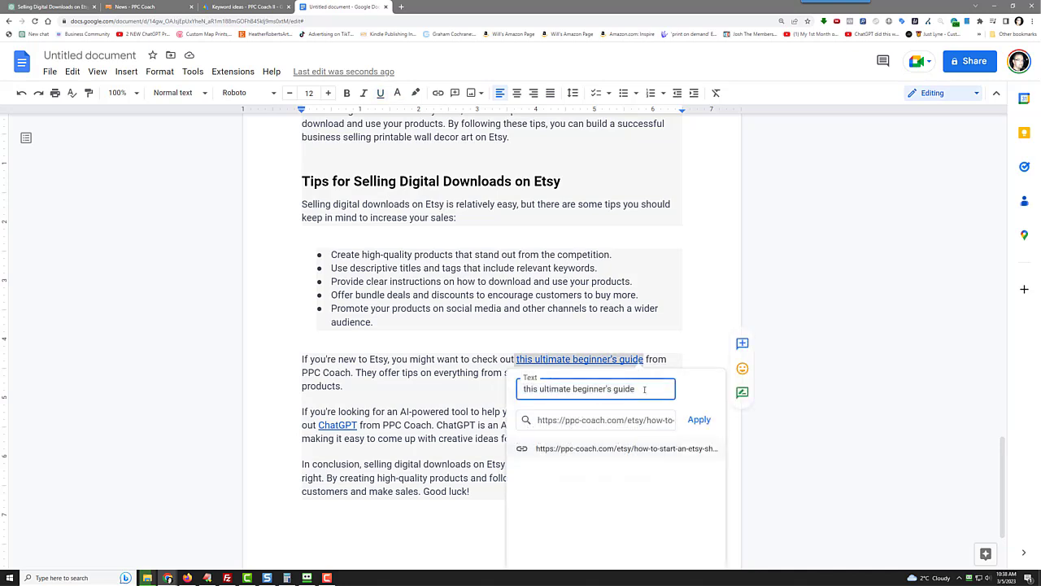
pyautogui.doubleClick(644, 389)
pyautogui.click(645, 389)
pyautogui.write('to selling on Etsy')
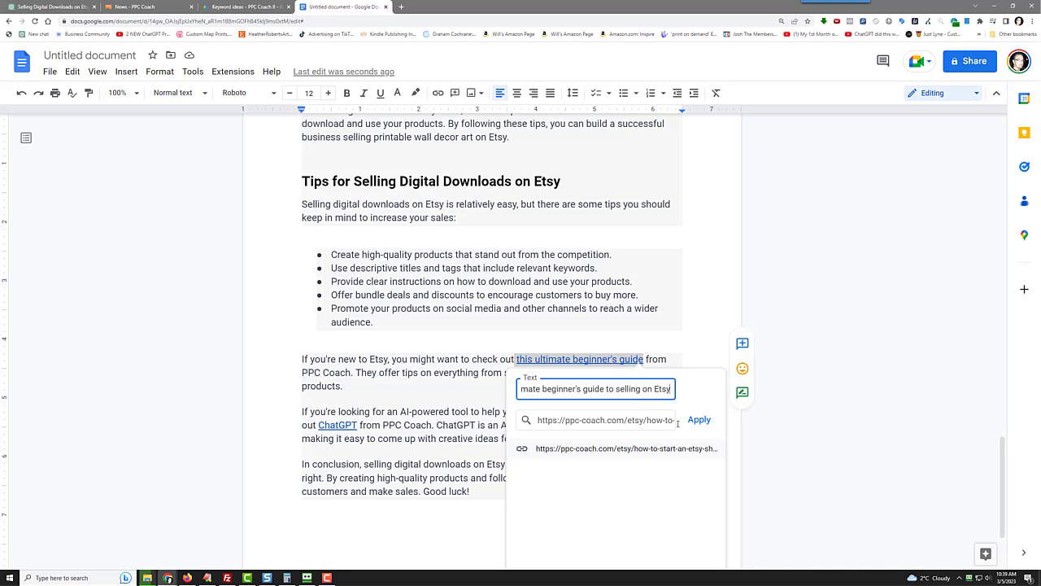
pyautogui.click(699, 420)
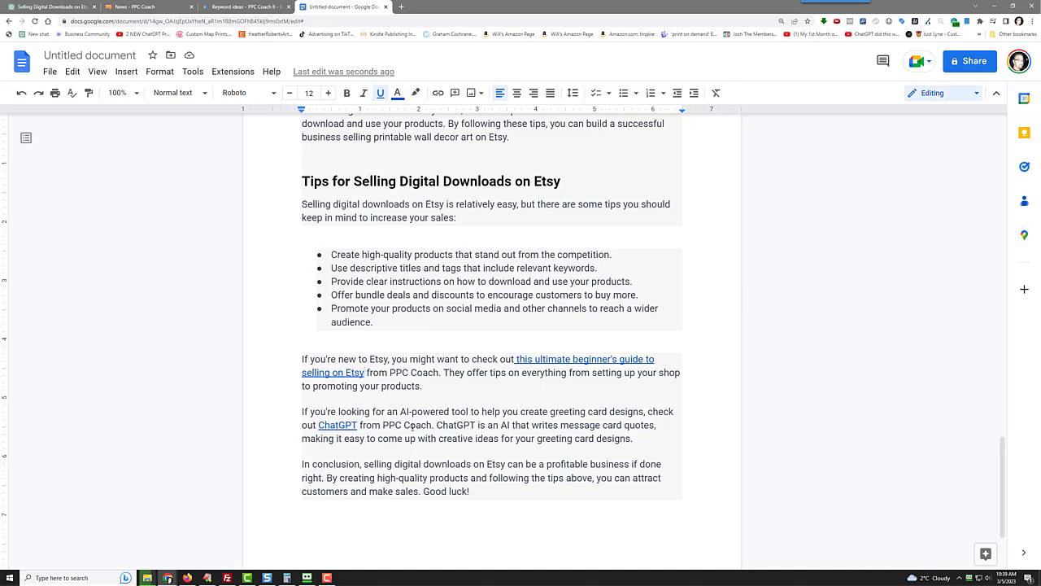
pyautogui.scroll(-2, 475, 426)
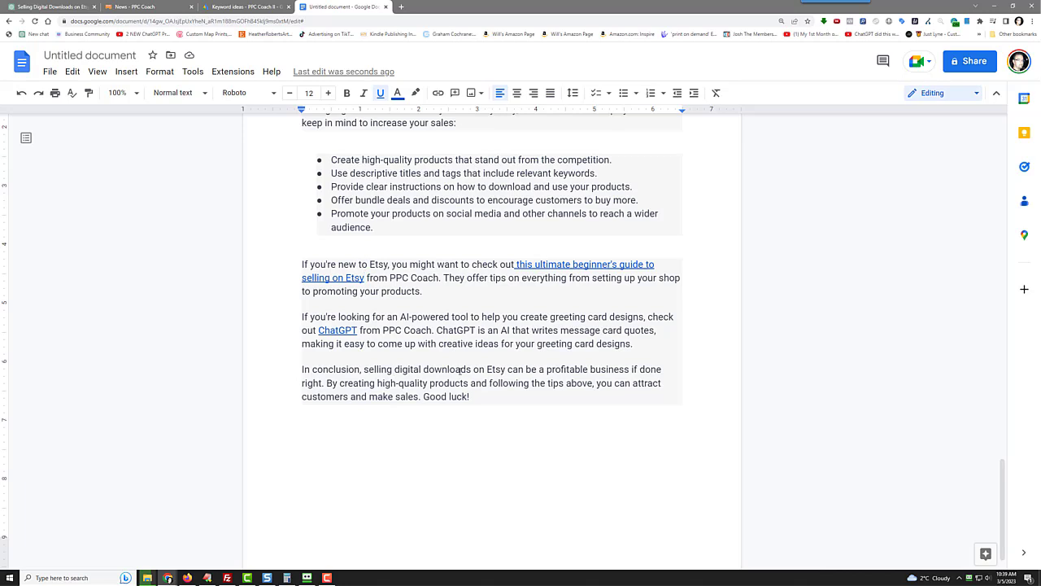
pyautogui.moveTo(363, 368); pyautogui.dragTo(507, 370)
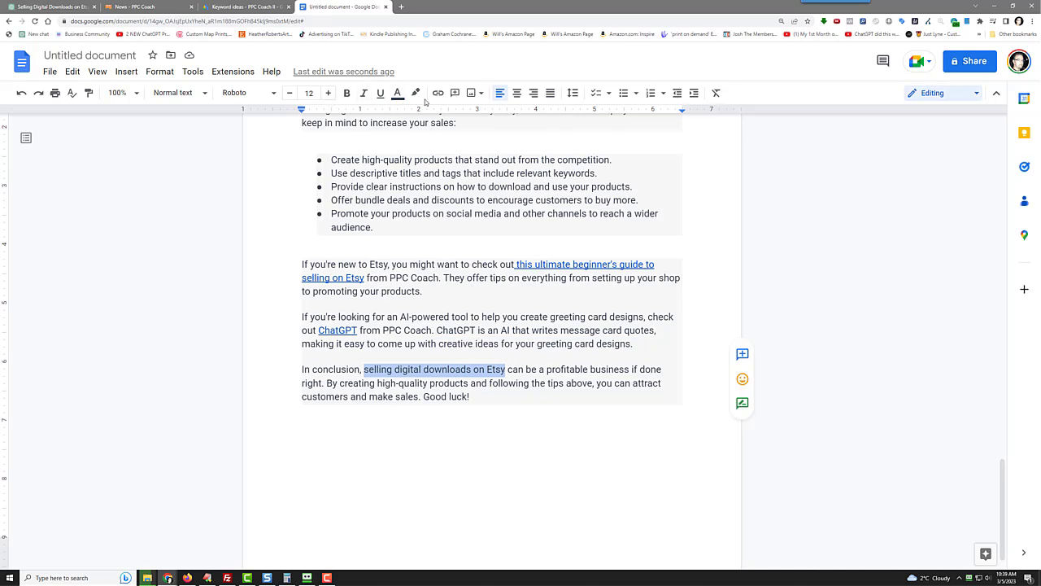
pyautogui.click(438, 94)
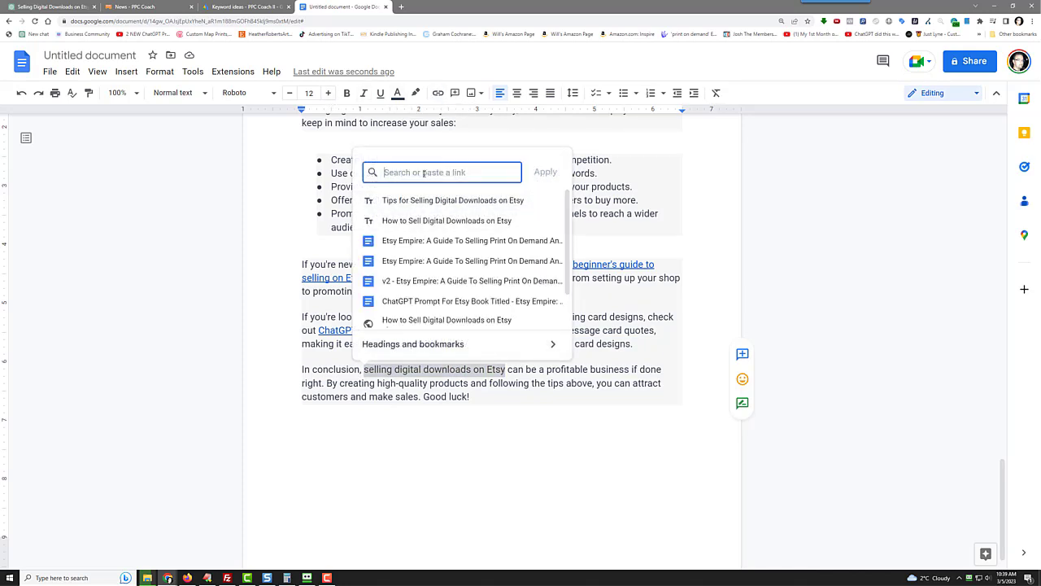
pyautogui.write('https://')
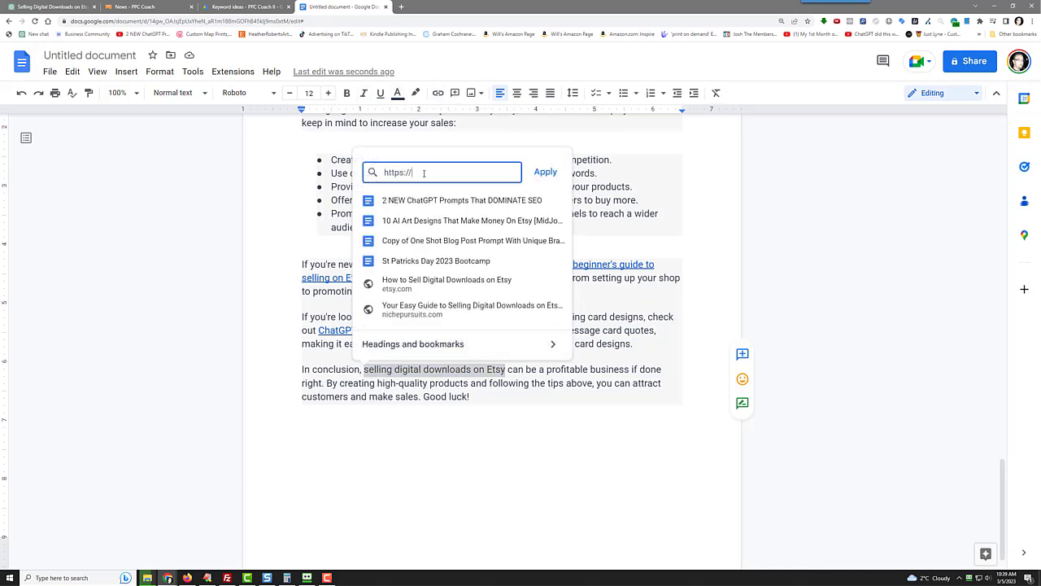
pyautogui.write('ppc-coach.com')
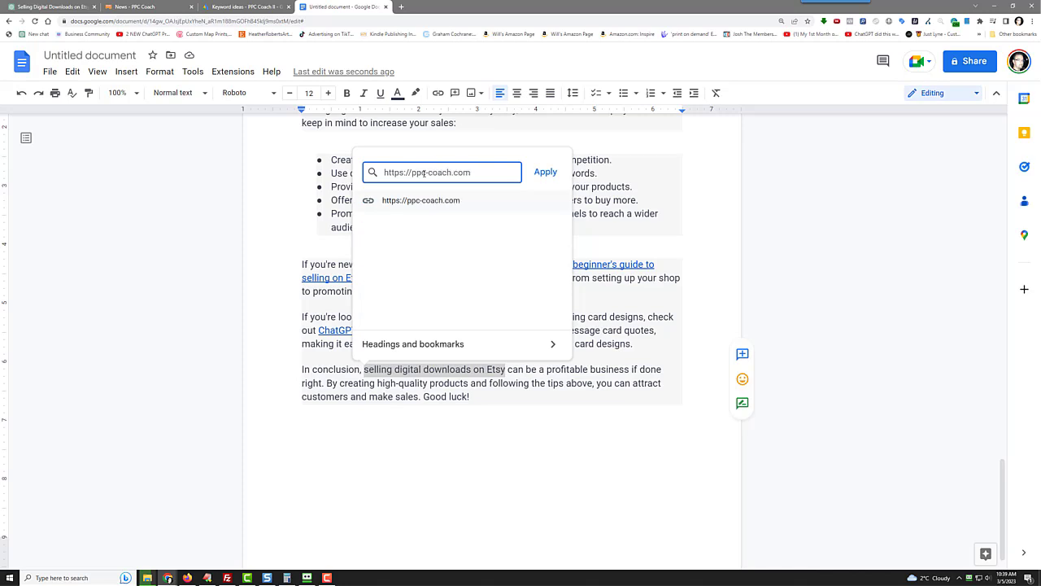
pyautogui.click(545, 172)
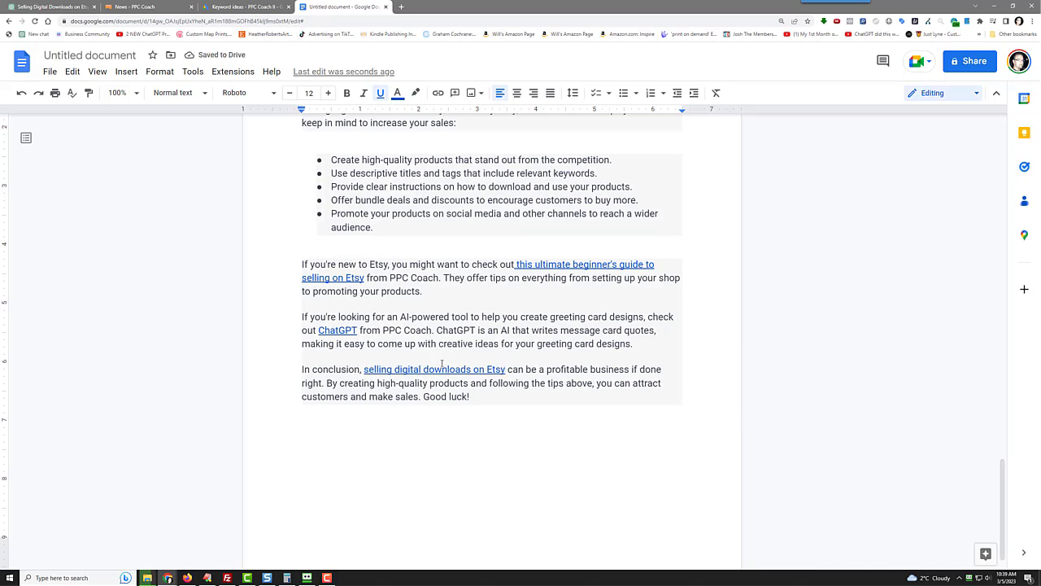
# Check the document's word count and close the result
pyautogui.scroll(10, 448, 333)
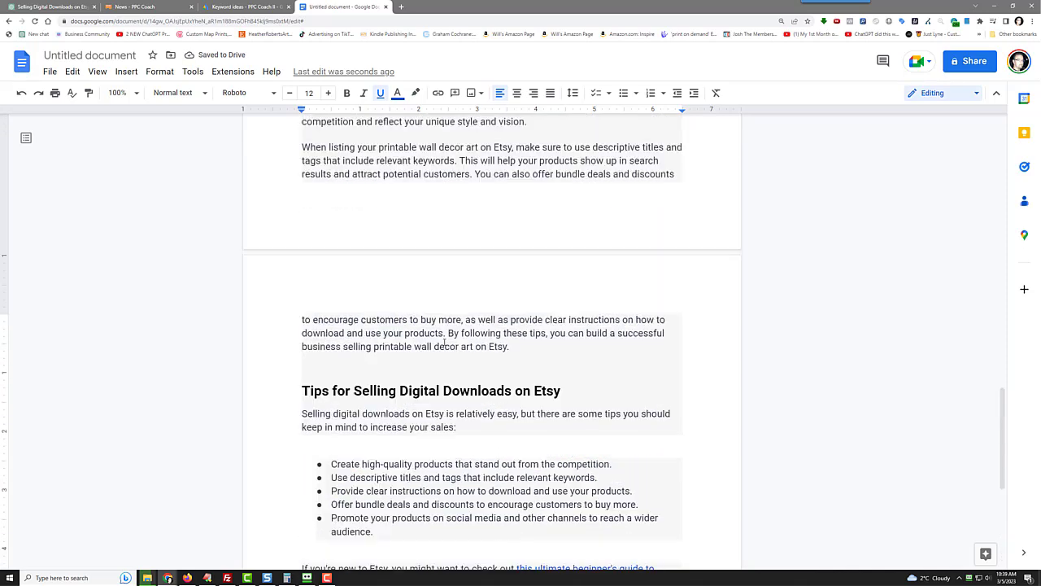
pyautogui.click(197, 71)
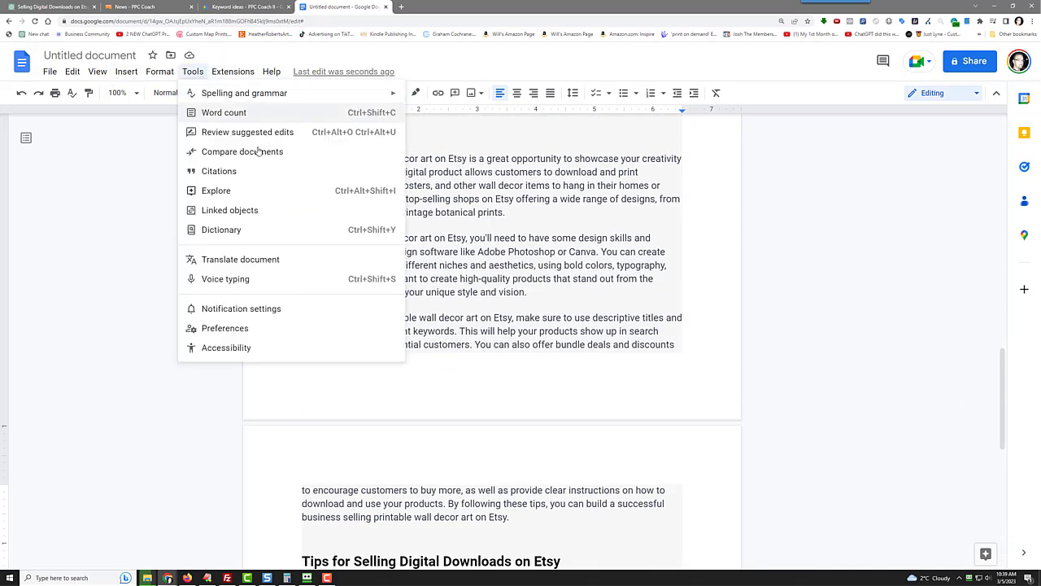
pyautogui.click(283, 111)
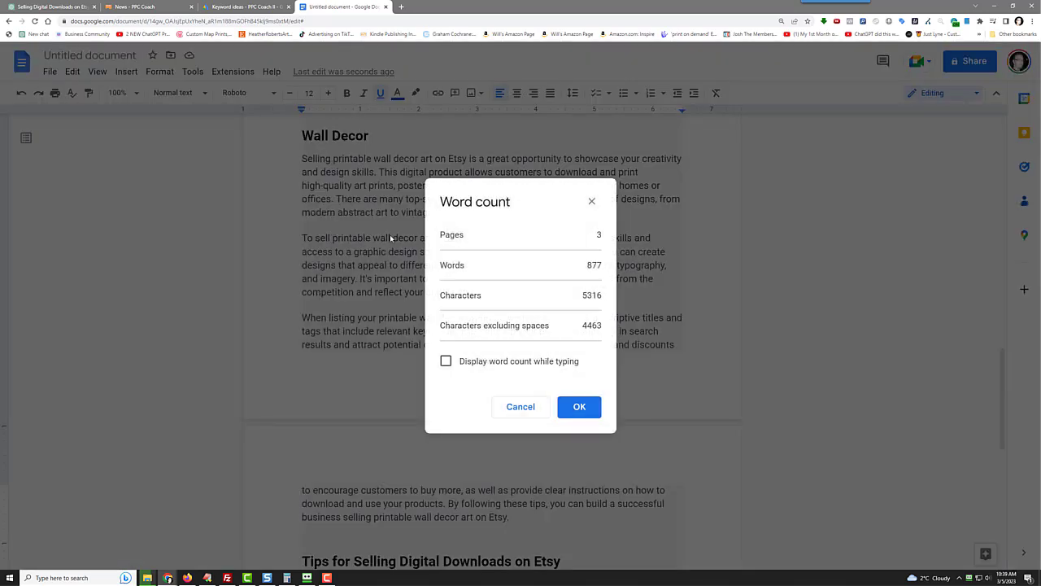
pyautogui.click(520, 406)
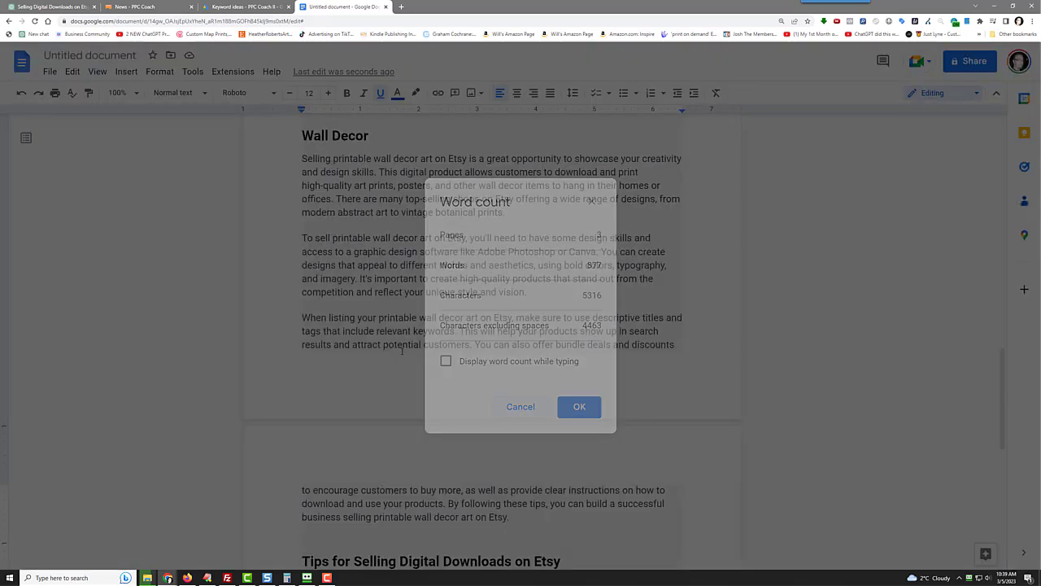
# Copy the introductory paragraph between the article title and the "SVG Files" heading
pyautogui.scroll(15, 360, 327)
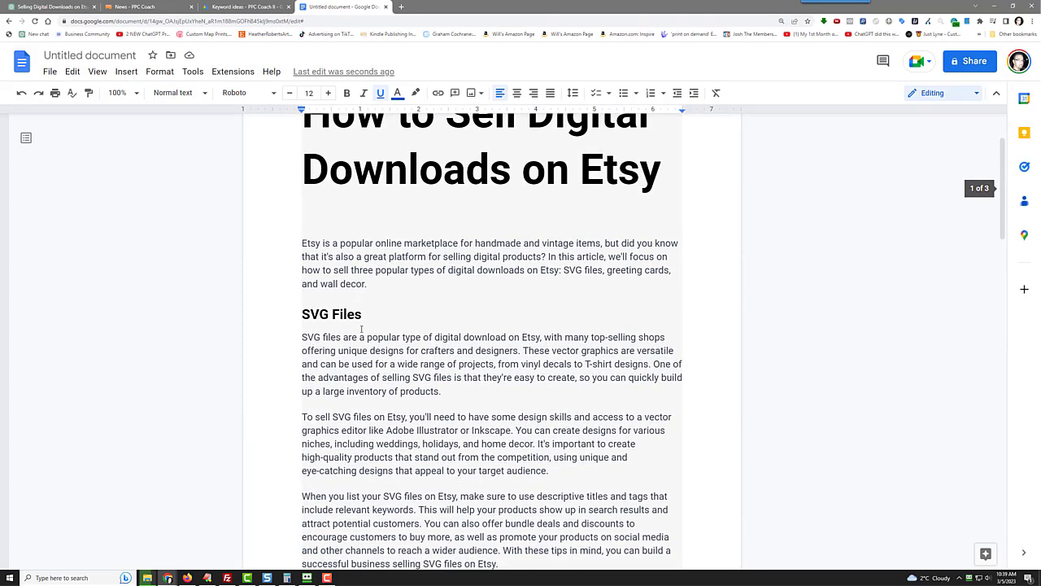
pyautogui.scroll(1, 360, 328)
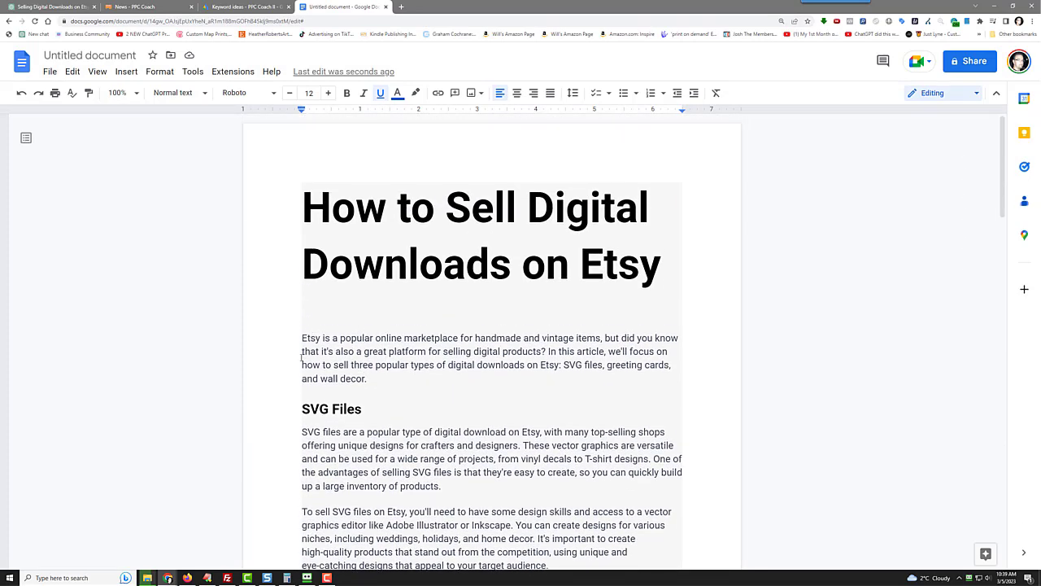
pyautogui.moveTo(302, 338); pyautogui.dragTo(370, 380)
pyautogui.rightClick(368, 379)
pyautogui.click(397, 79)
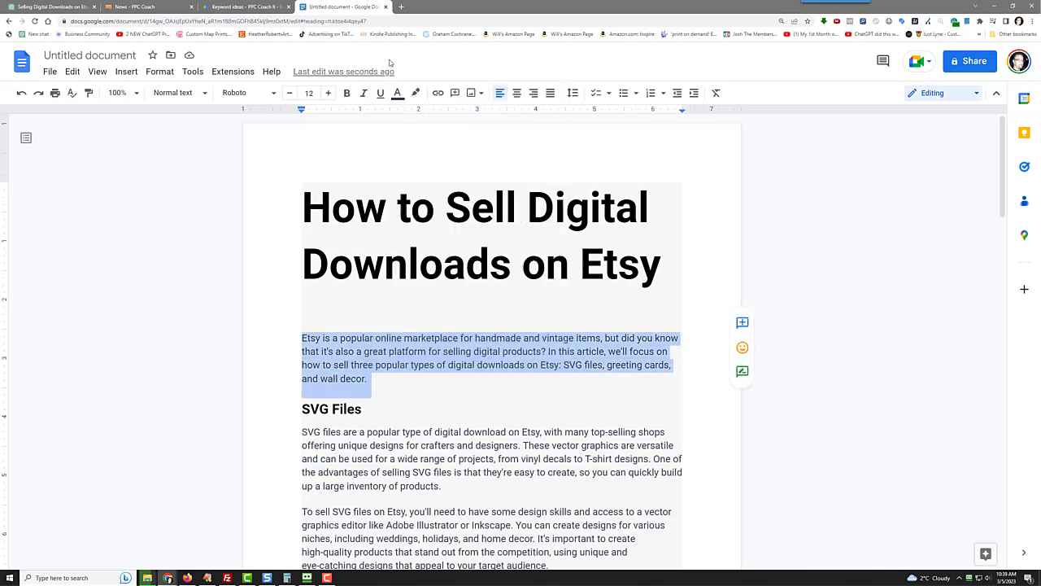
# Switch to ChatGPT and submit the prompt "write 5 paragraphs based on" followed by the copied introduction in quotation marks
pyautogui.click(50, 6)
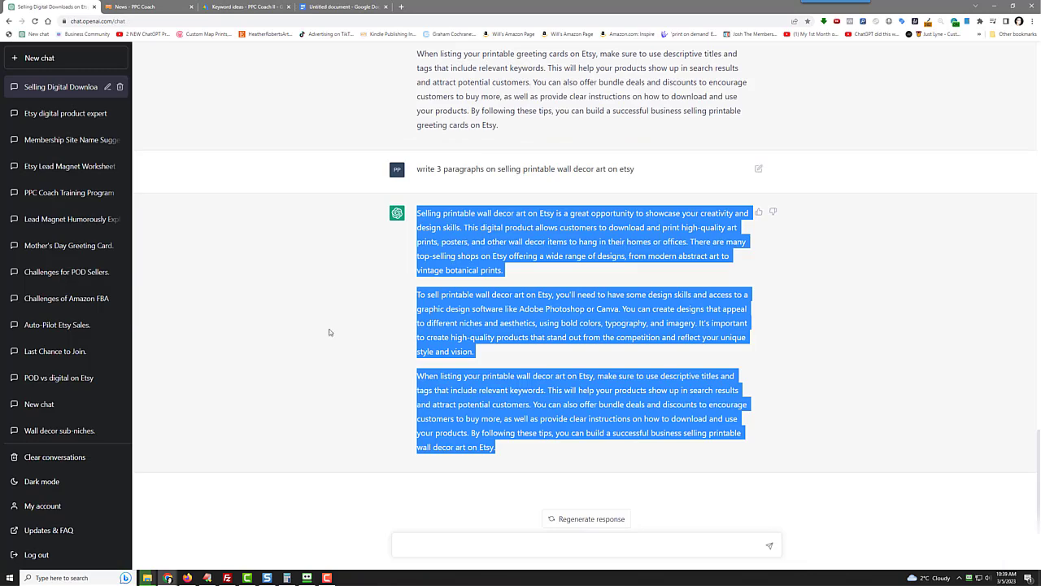
pyautogui.click(404, 537)
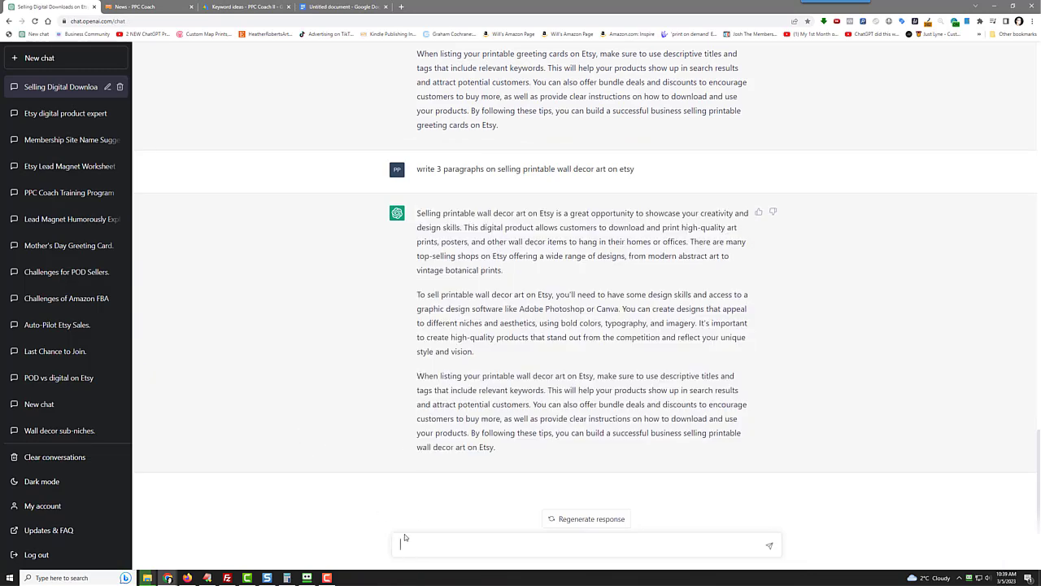
pyautogui.write('write 5 parapgraphs based')
pyautogui.press('BackSpace')
pyautogui.press('BackSpace')
pyautogui.press('BackSpace')
pyautogui.press('BackSpace')
pyautogui.press('BackSpace')
pyautogui.press('BackSpace')
pyautogui.press('BackSpace')
pyautogui.press('BackSpace')
pyautogui.press('BackSpace')
pyautogui.press('BackSpace')
pyautogui.press('BackSpace')
pyautogui.press('BackSpace')
pyautogui.write('graphs based on "')
pyautogui.hotkey('ctrl', 'v')
pyautogui.hotkey('shift', 'Return')
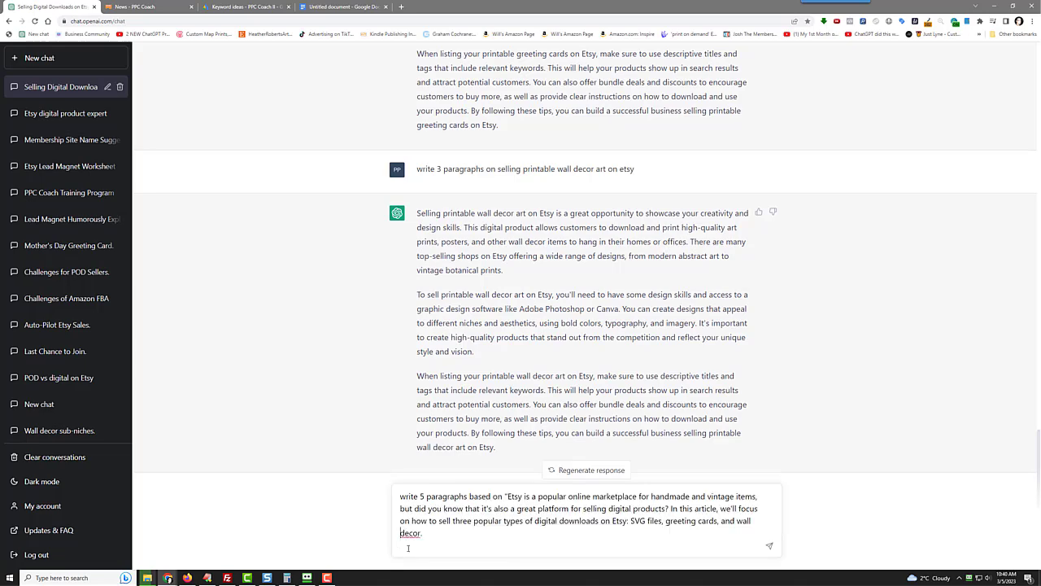
pyautogui.press('Return')
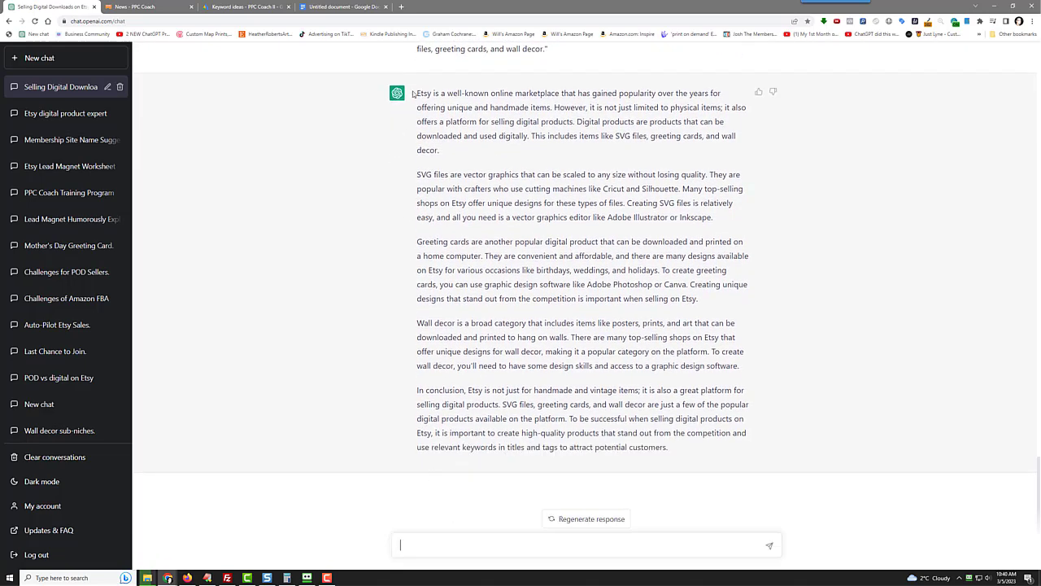
# Copy the five new paragraphs from ChatGPT and paste them over the introductory paragraph in the Google Docs document
pyautogui.moveTo(418, 93); pyautogui.dragTo(687, 449)
pyautogui.rightClick(624, 405)
pyautogui.click(642, 409)
pyautogui.click(342, 7)
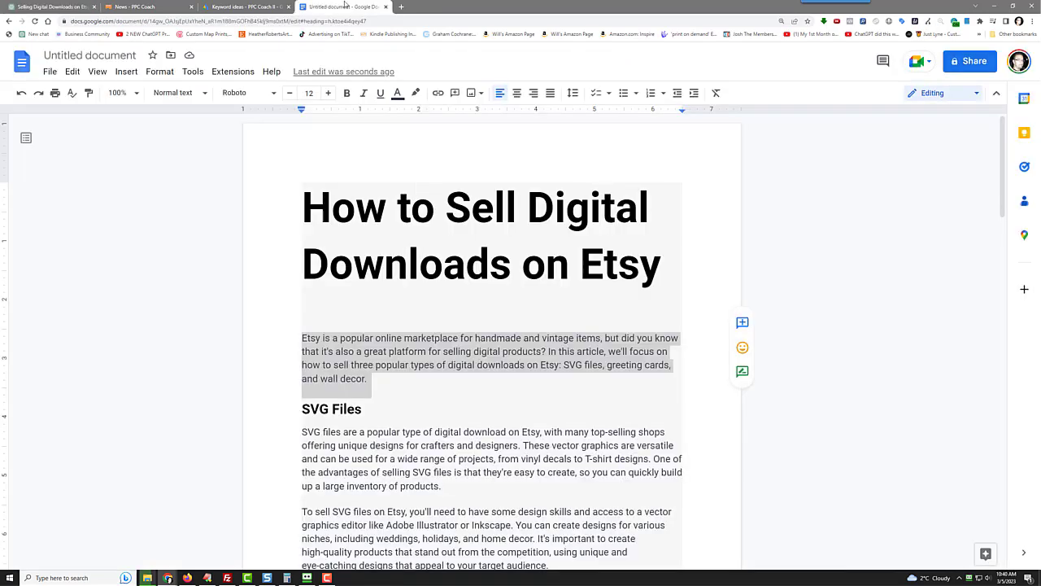
pyautogui.rightClick(336, 356)
pyautogui.click(402, 301)
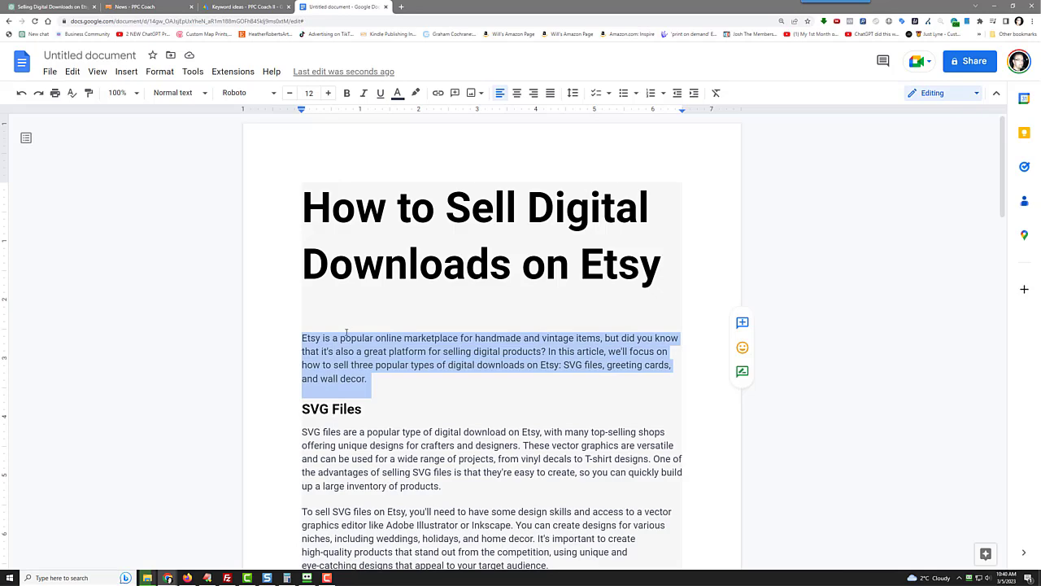
# Check the word count again with the expanded introduction in place
pyautogui.click(193, 71)
pyautogui.click(218, 114)
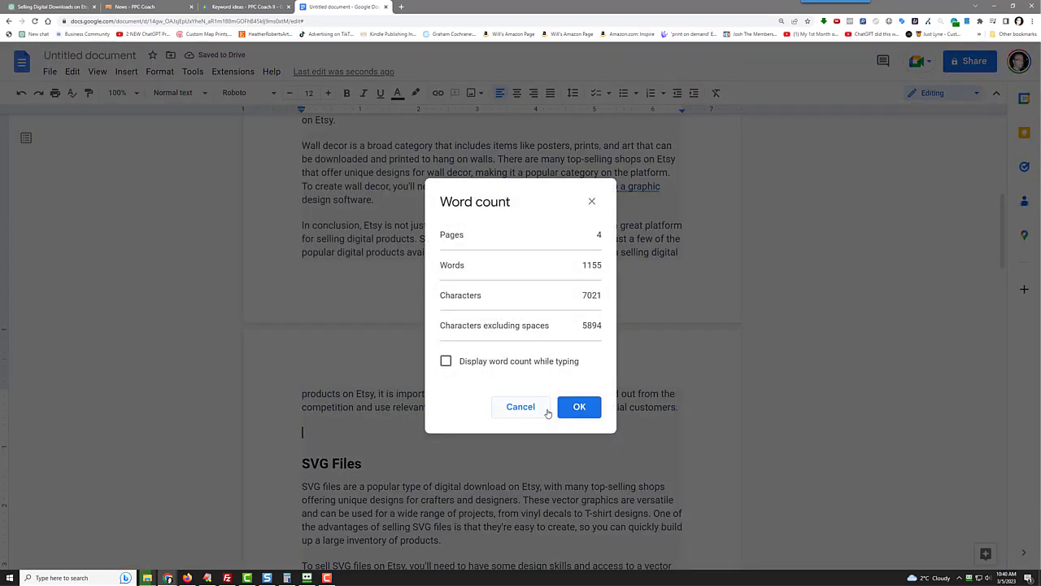
pyautogui.click(523, 411)
# Review the whole article from the title and section texts down to the tips list and the closing links
pyautogui.scroll(-6, 189, 358)
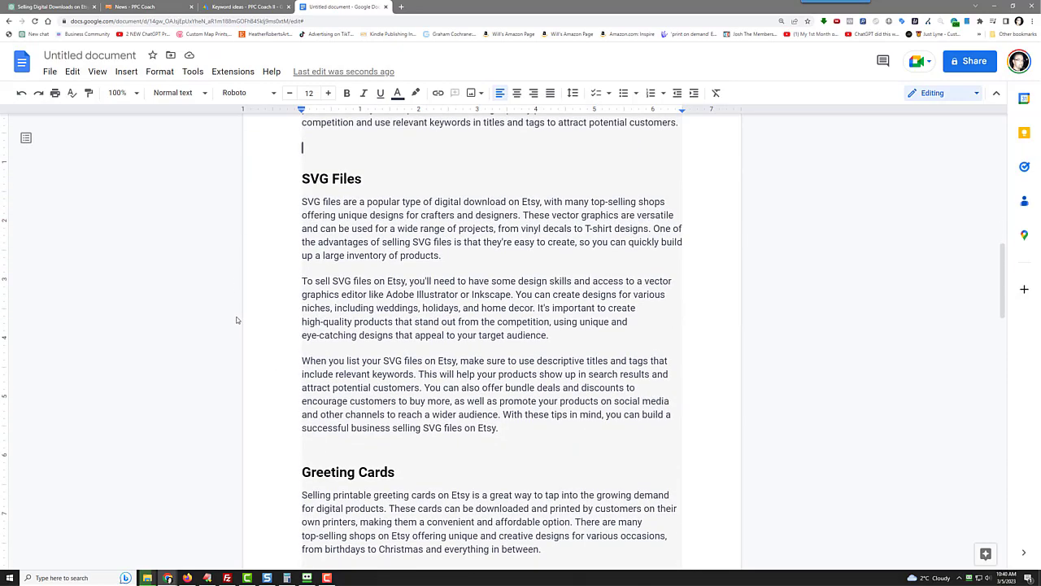
pyautogui.scroll(-2, 184, 355)
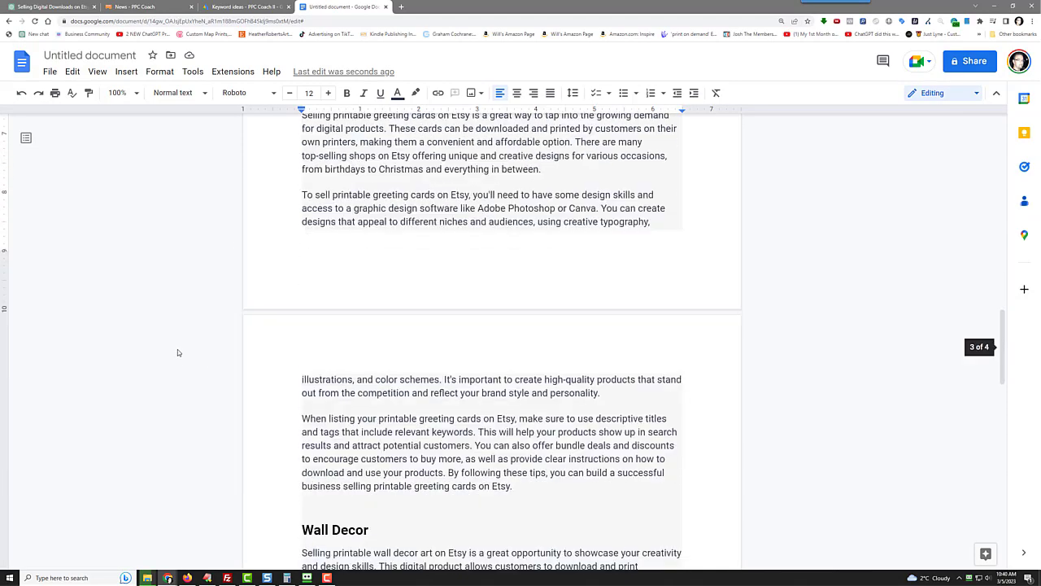
pyautogui.scroll(-3, 178, 350)
pyautogui.scroll(8, 178, 349)
pyautogui.scroll(10, 177, 350)
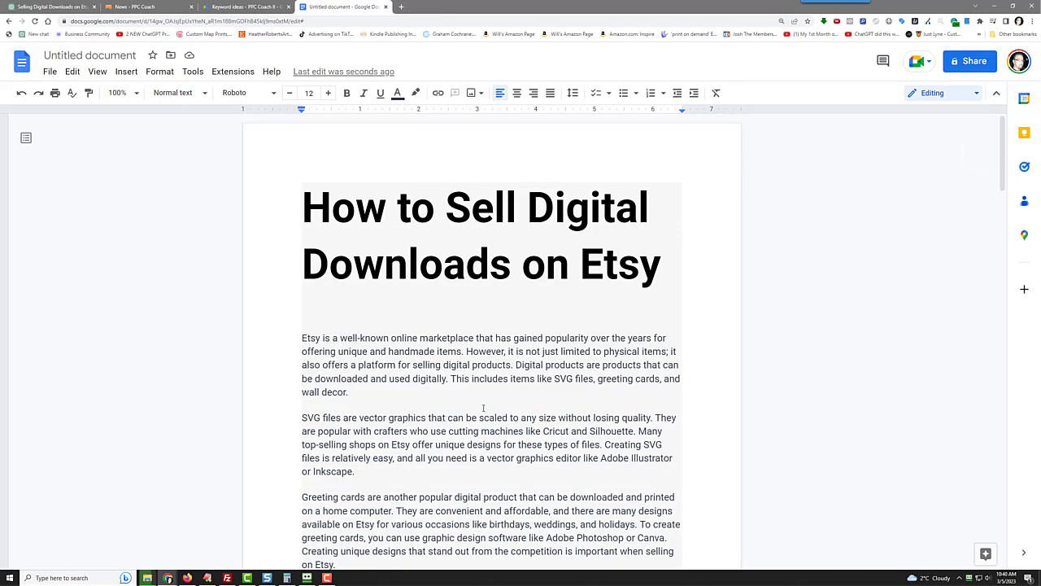
pyautogui.scroll(-15, 484, 409)
pyautogui.scroll(-15, 410, 397)
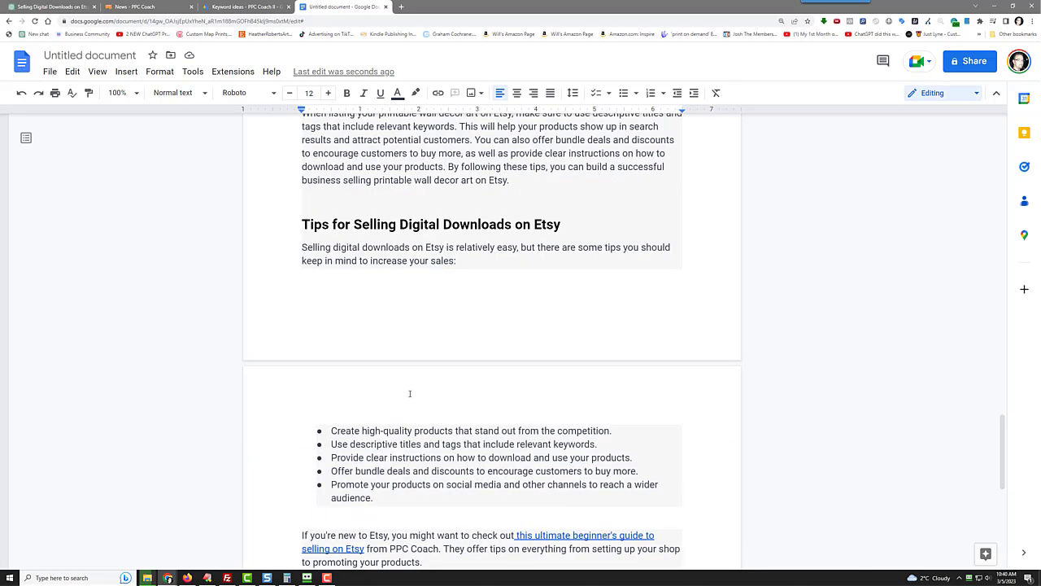
pyautogui.scroll(-3, 410, 394)
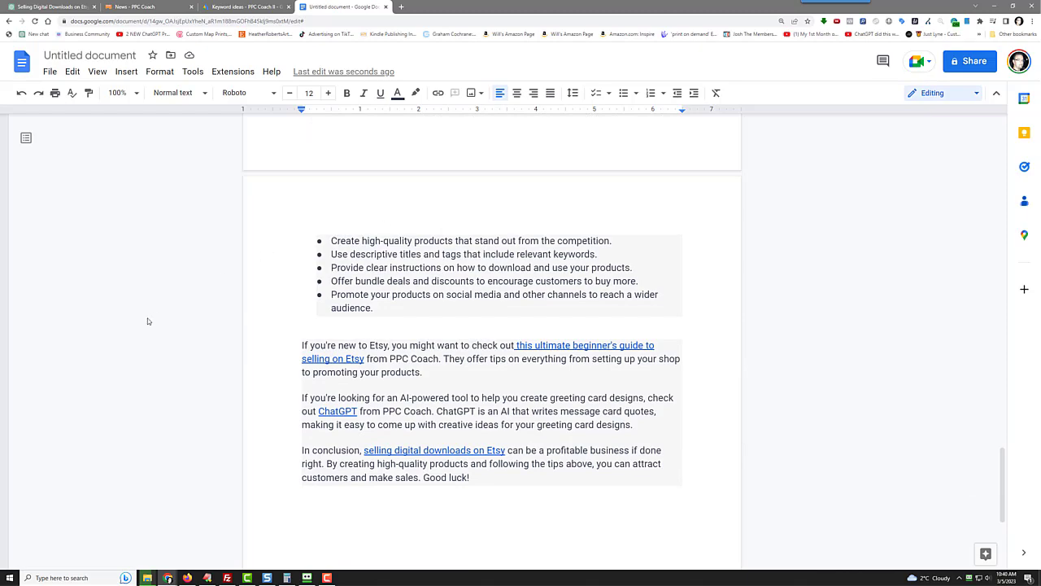
# Name the document "How to Sell Digital Downloads on Etsy"
pyautogui.scroll(20, 135, 326)
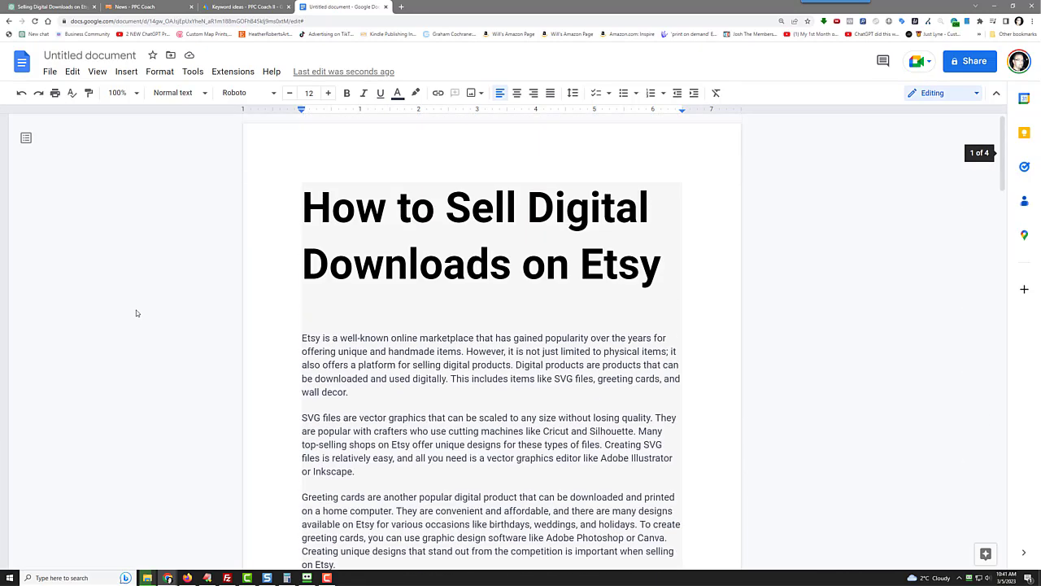
pyautogui.click(89, 55)
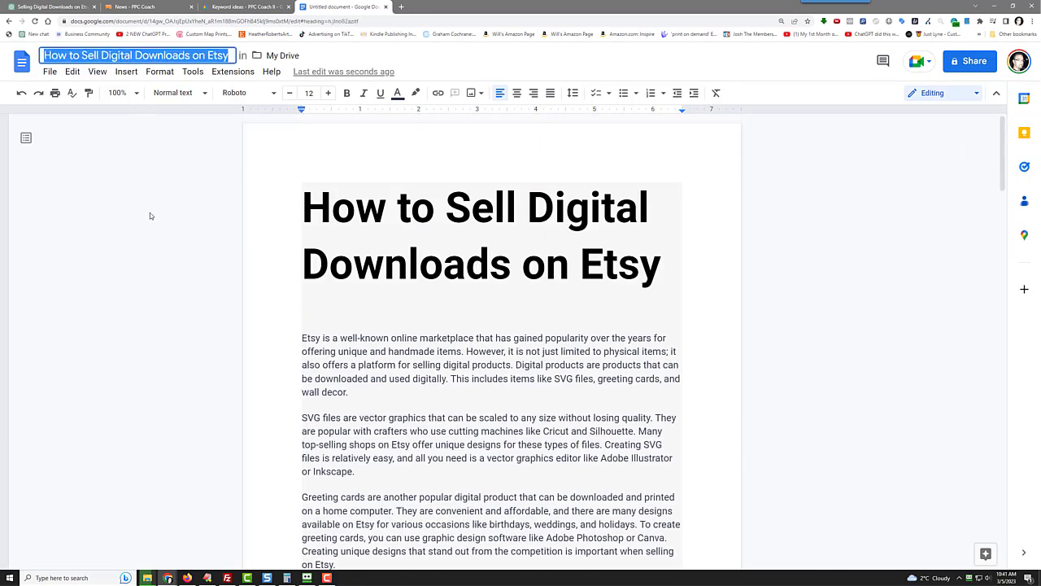
pyautogui.press('Return')
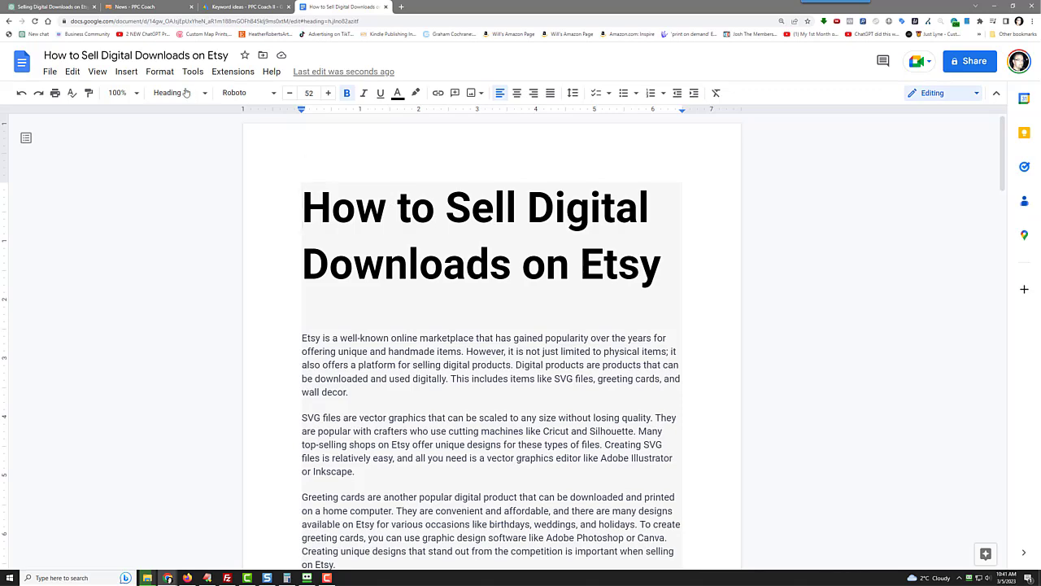
# Check the heading styles of the article's section titles, including SVG Files, Greeting Cards and Wall Decor
pyautogui.scroll(-5, 218, 242)
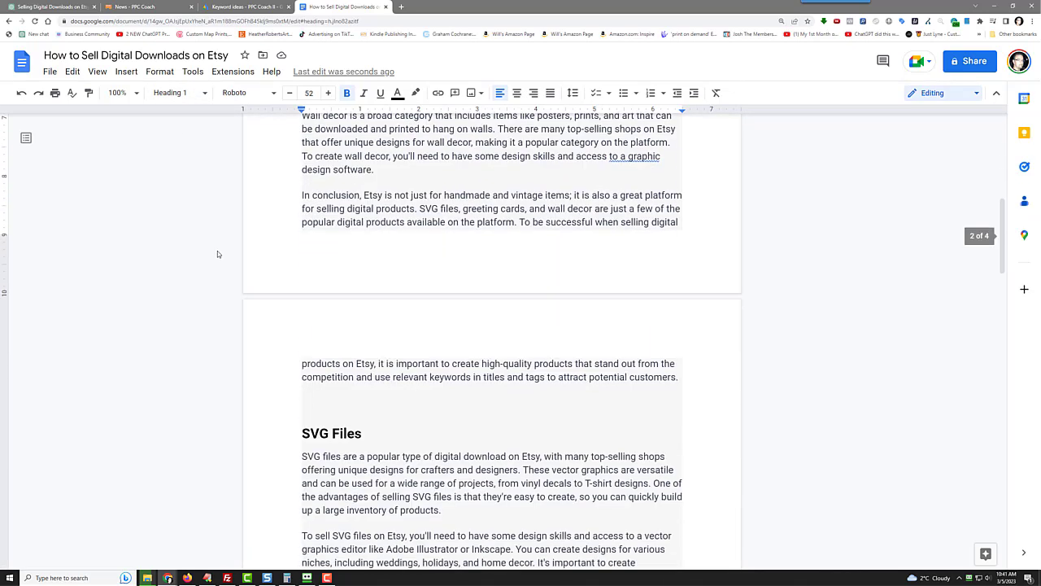
pyautogui.click(336, 432)
pyautogui.scroll(-5, 287, 345)
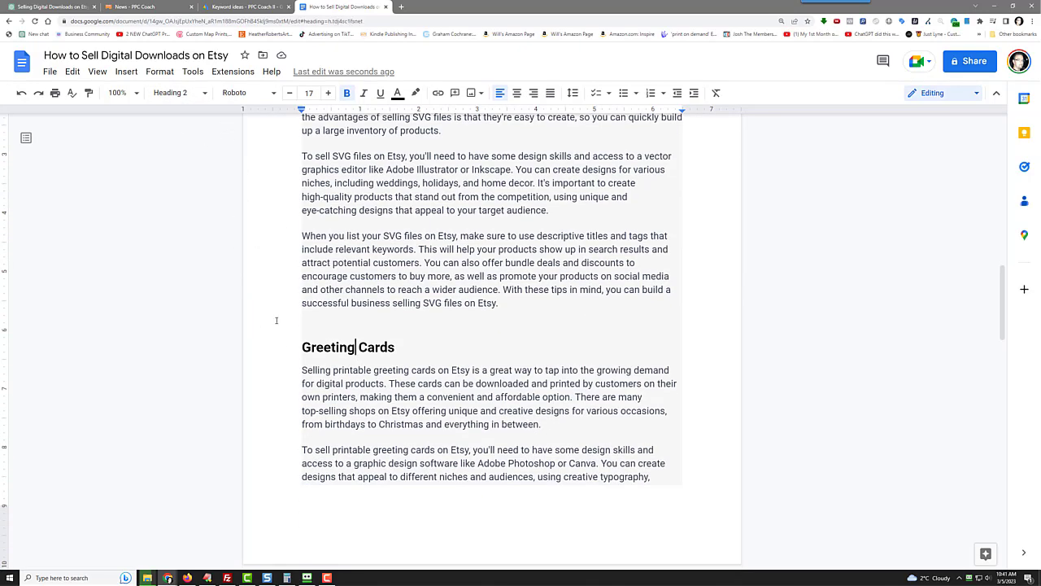
pyautogui.scroll(-5, 276, 320)
pyautogui.scroll(-3, 276, 321)
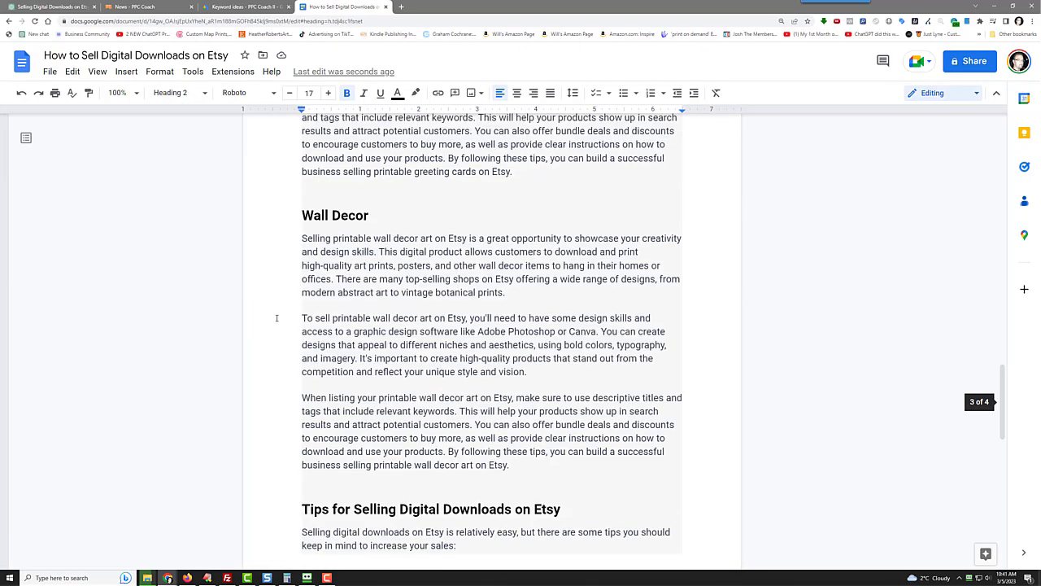
pyautogui.click(320, 217)
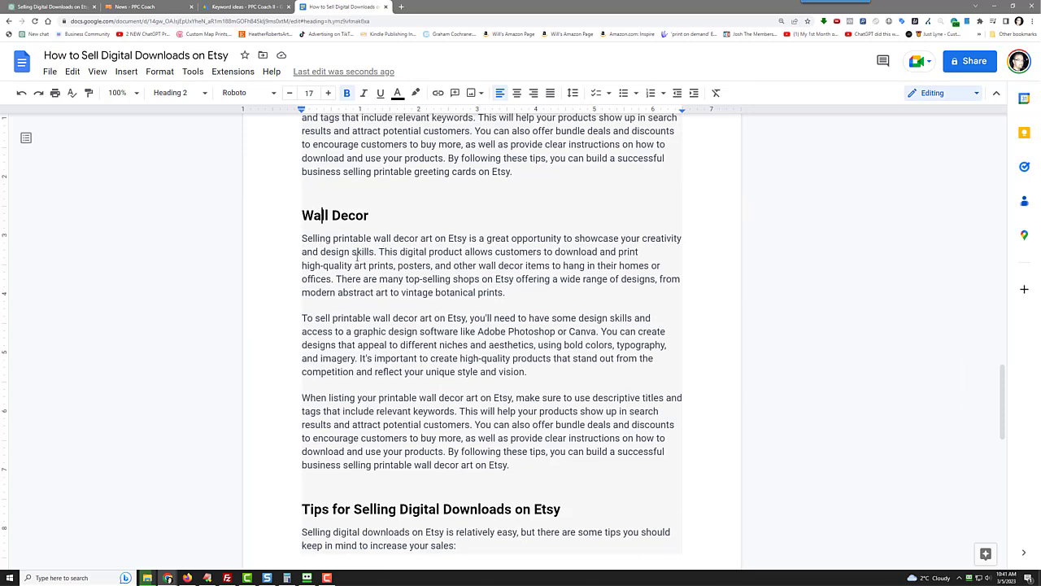
# Try clearing the formatting of the whole article, inspect the tips section's heading, and undo the clearing
pyautogui.hotkey('ctrl', 'a')
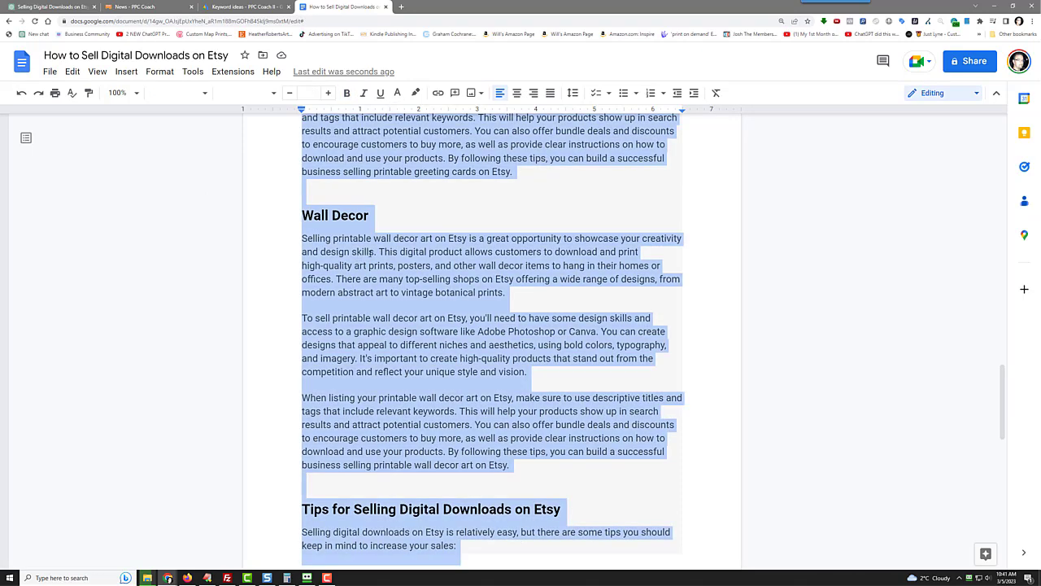
pyautogui.click(715, 94)
pyautogui.scroll(4, 334, 337)
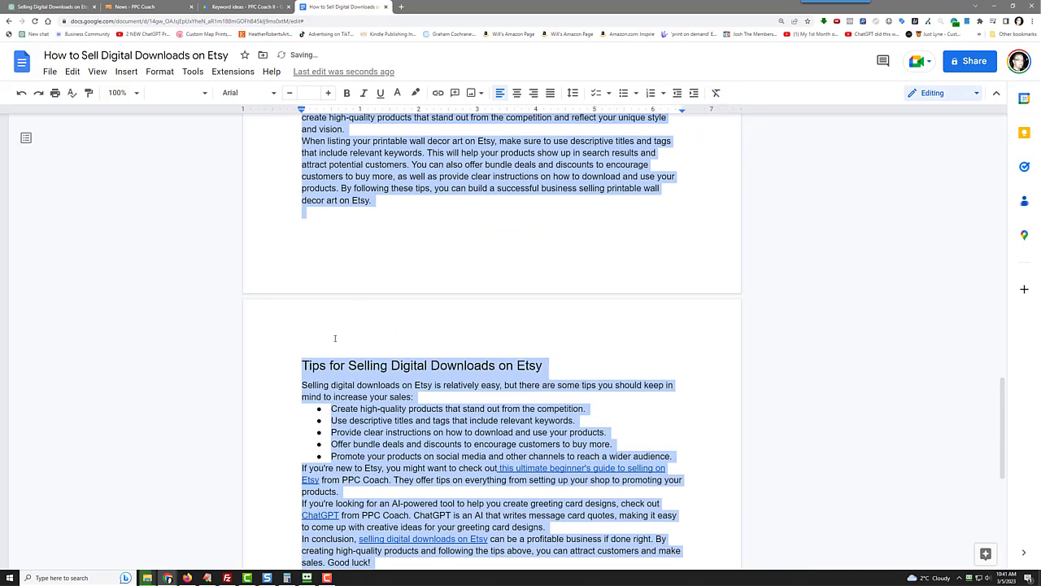
pyautogui.click(343, 365)
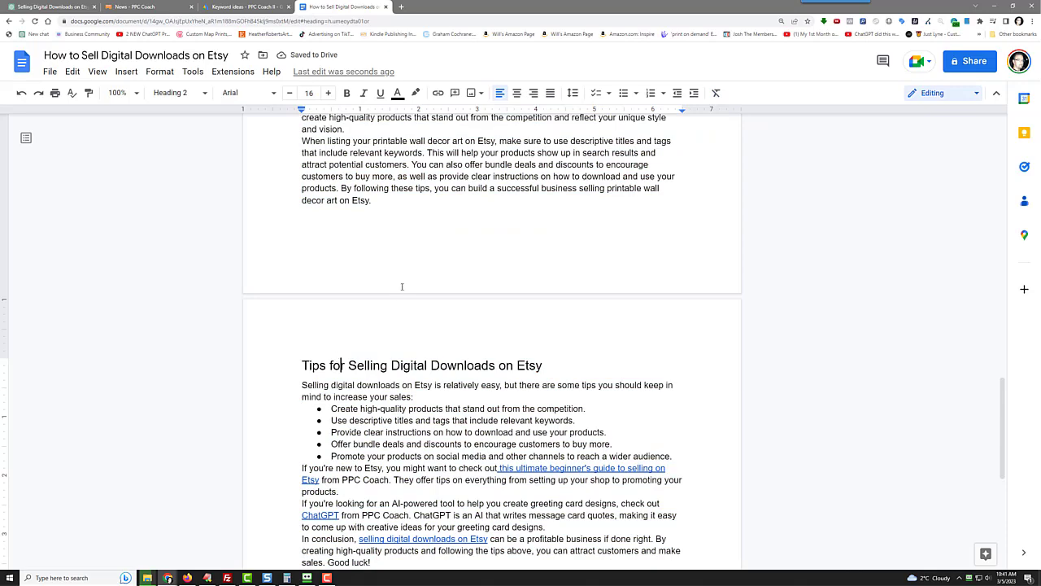
pyautogui.scroll(3, 412, 259)
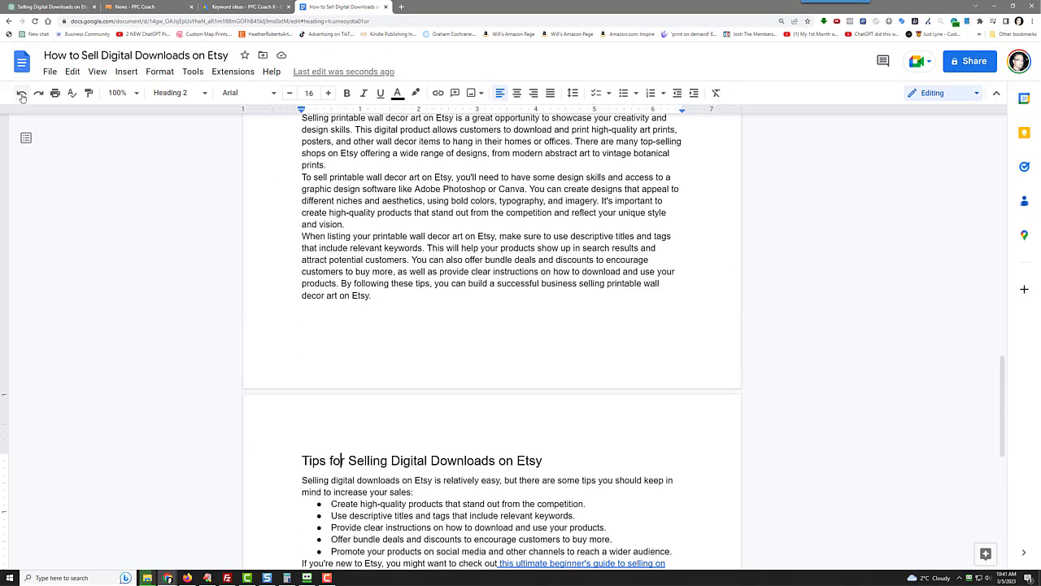
pyautogui.click(21, 94)
pyautogui.click(327, 278)
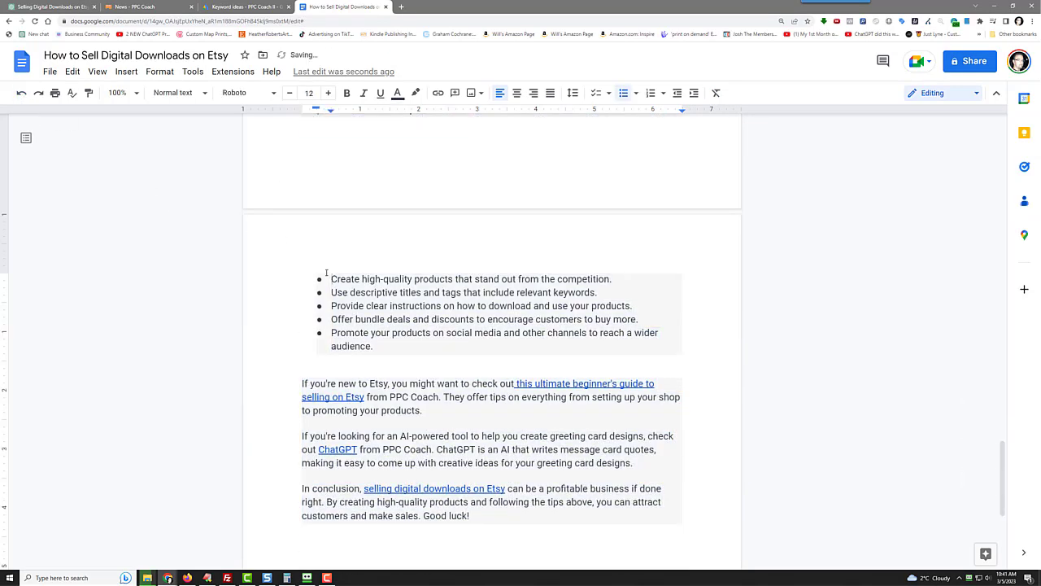
# Return to the ChatGPT conversation and review the original blog post prompt with its internal link instructions and PPC Coach URLs
pyautogui.scroll(15, 326, 274)
pyautogui.scroll(15, 401, 237)
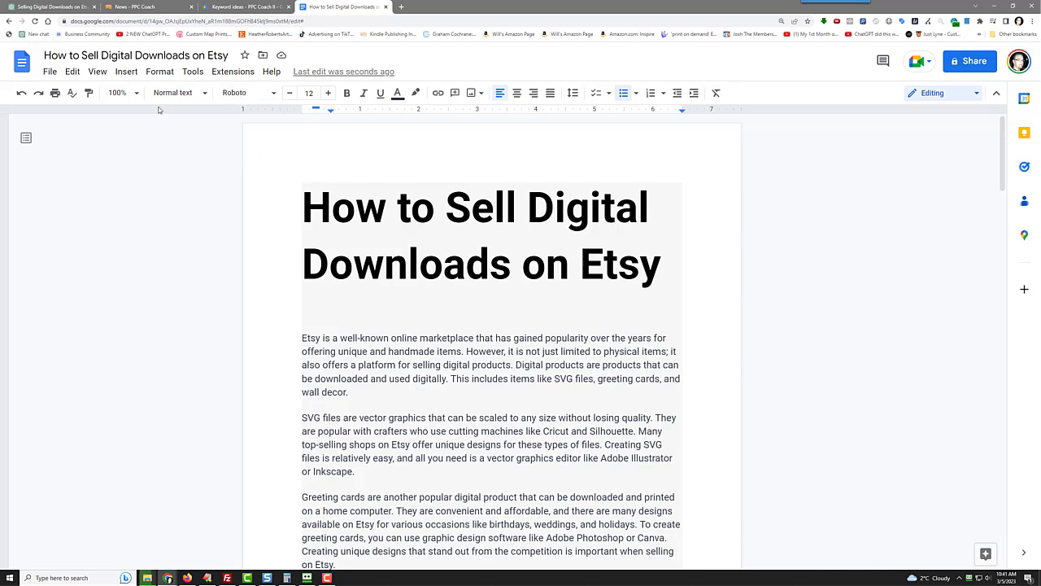
pyautogui.click(53, 7)
pyautogui.click(330, 322)
pyautogui.scroll(15, 330, 323)
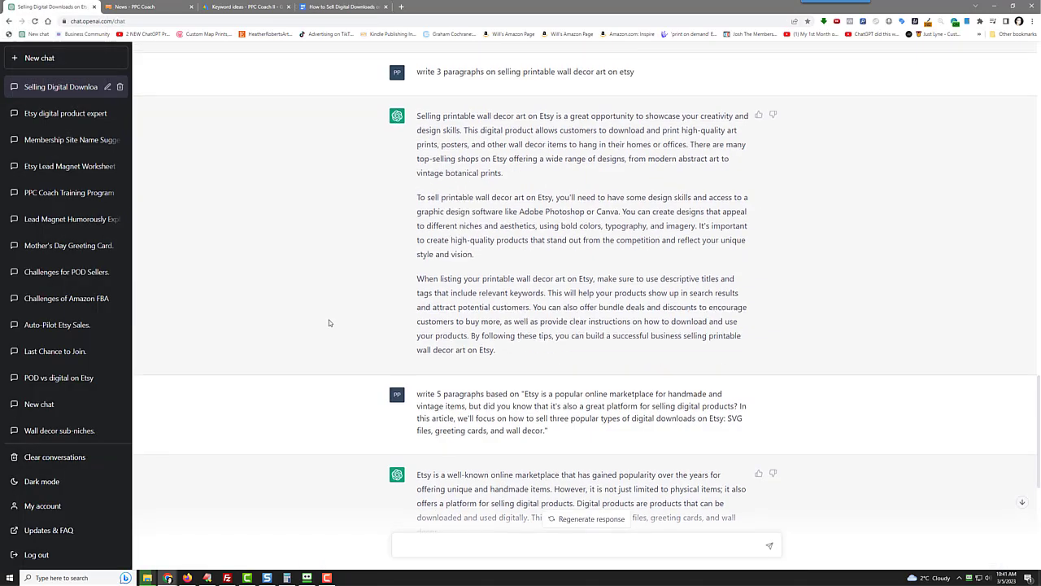
pyautogui.scroll(-1, 330, 323)
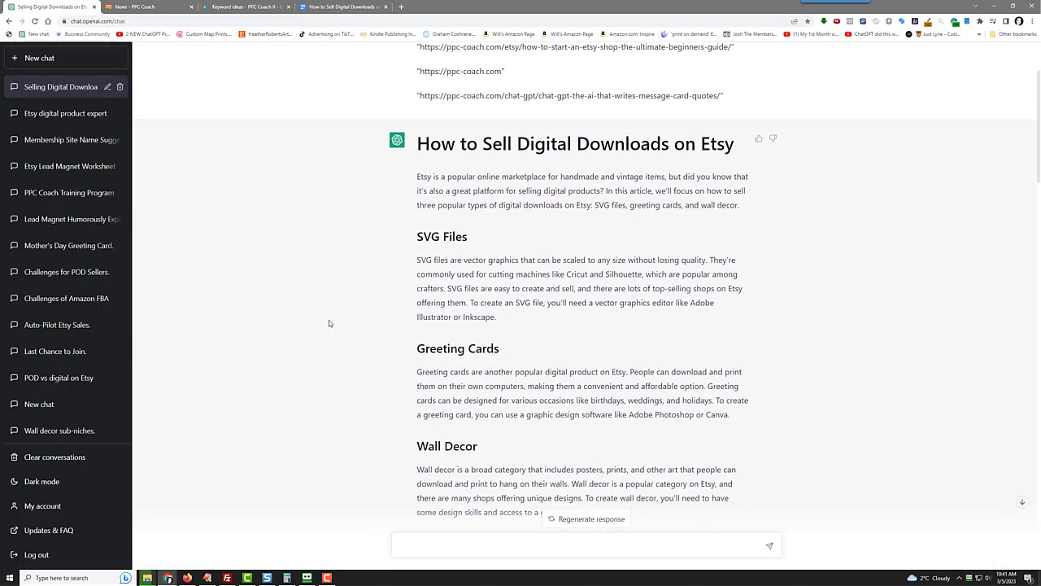
pyautogui.scroll(2, 329, 323)
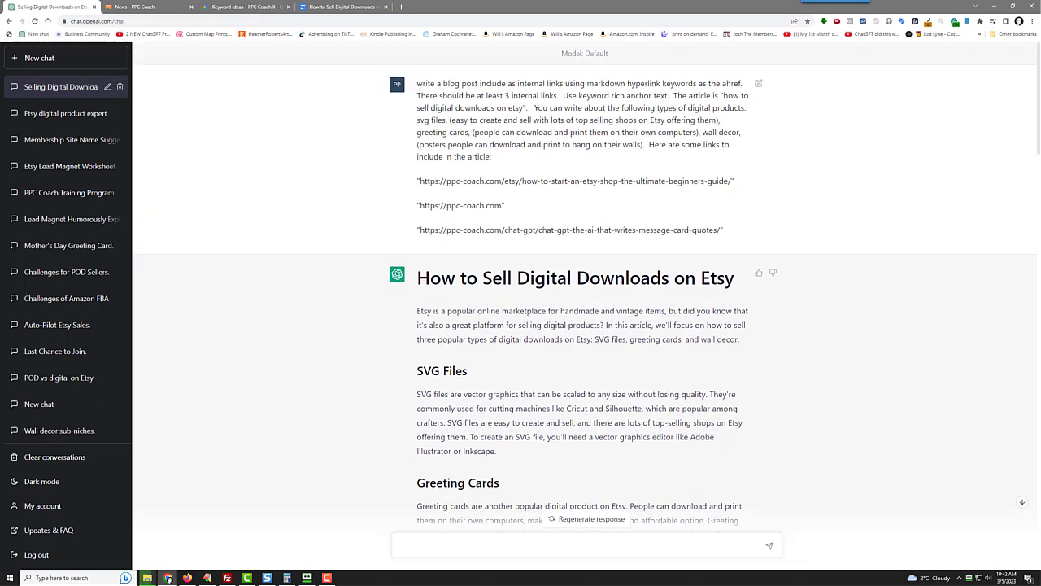